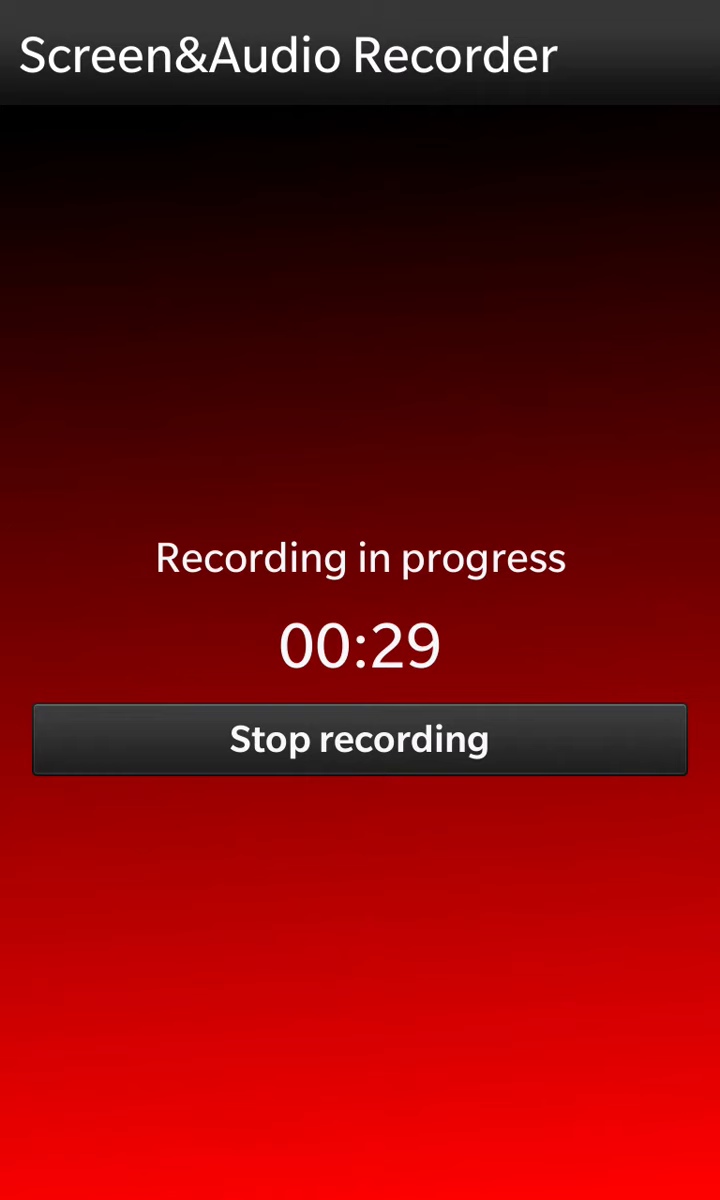
Minimize Screen&Audio Recorder to the active apps screen while it keeps recording.
drag(360, 1190, 360, 700)
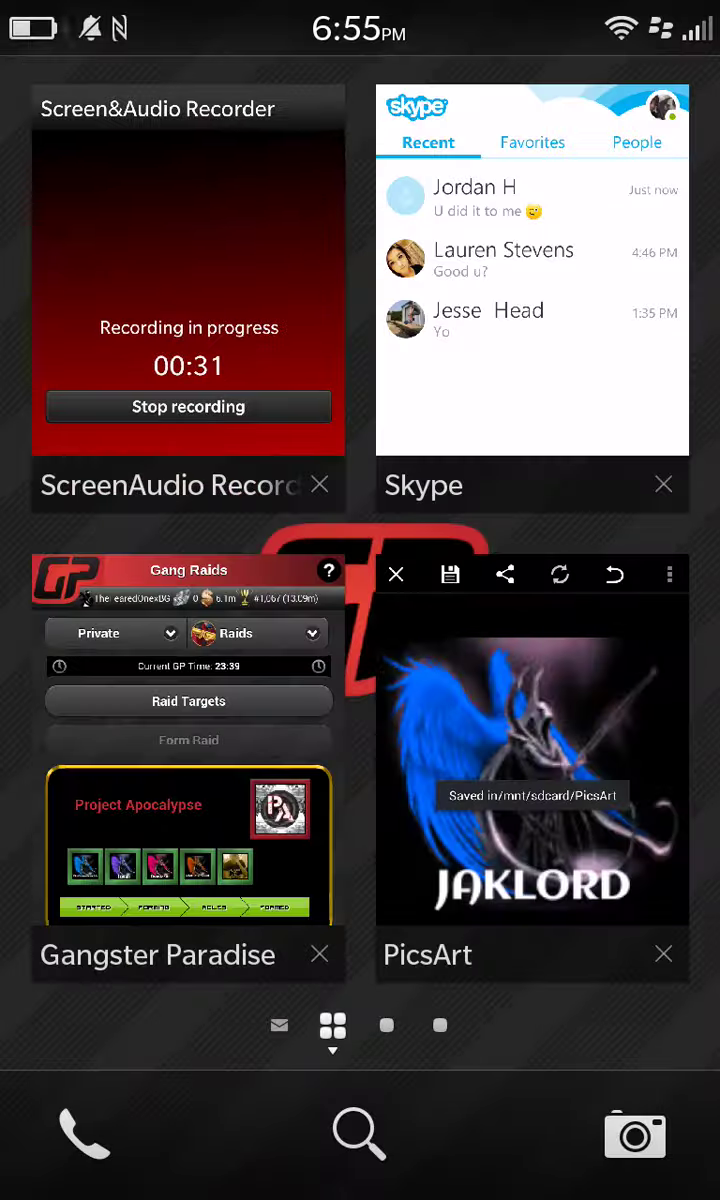
Return to Gangster Paradise and collect the $174,335,505 raid loot, raising cash to 182.6m.
click(188, 750)
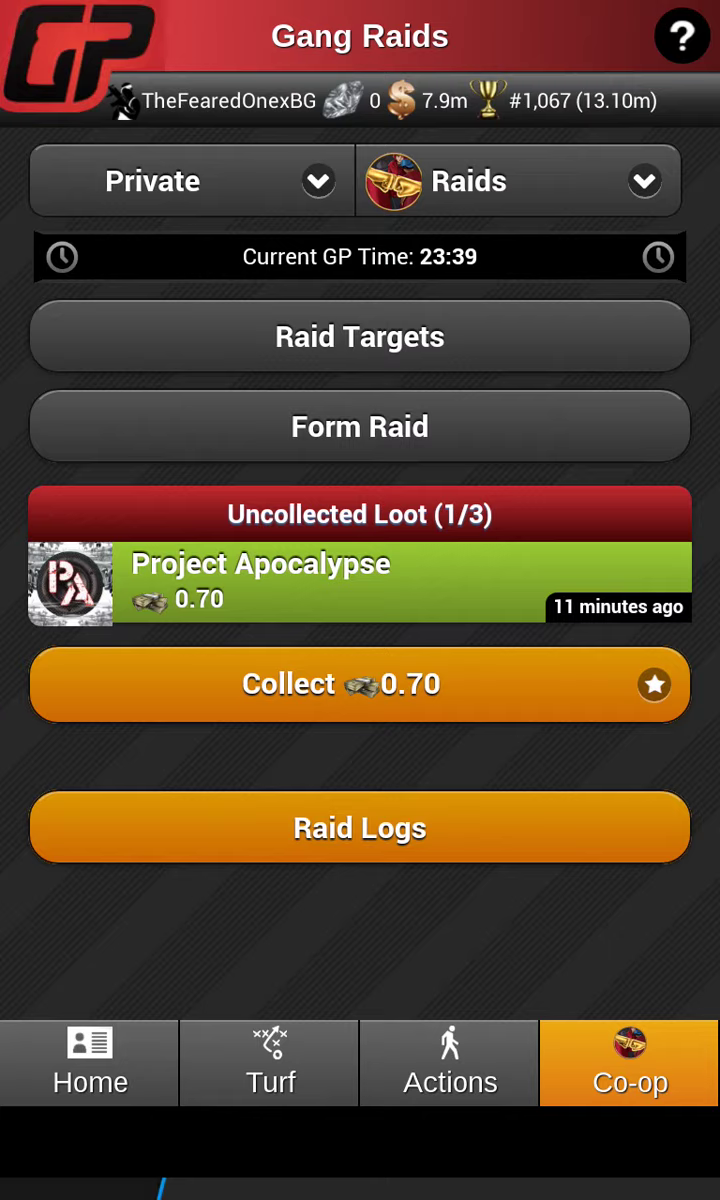
click(360, 684)
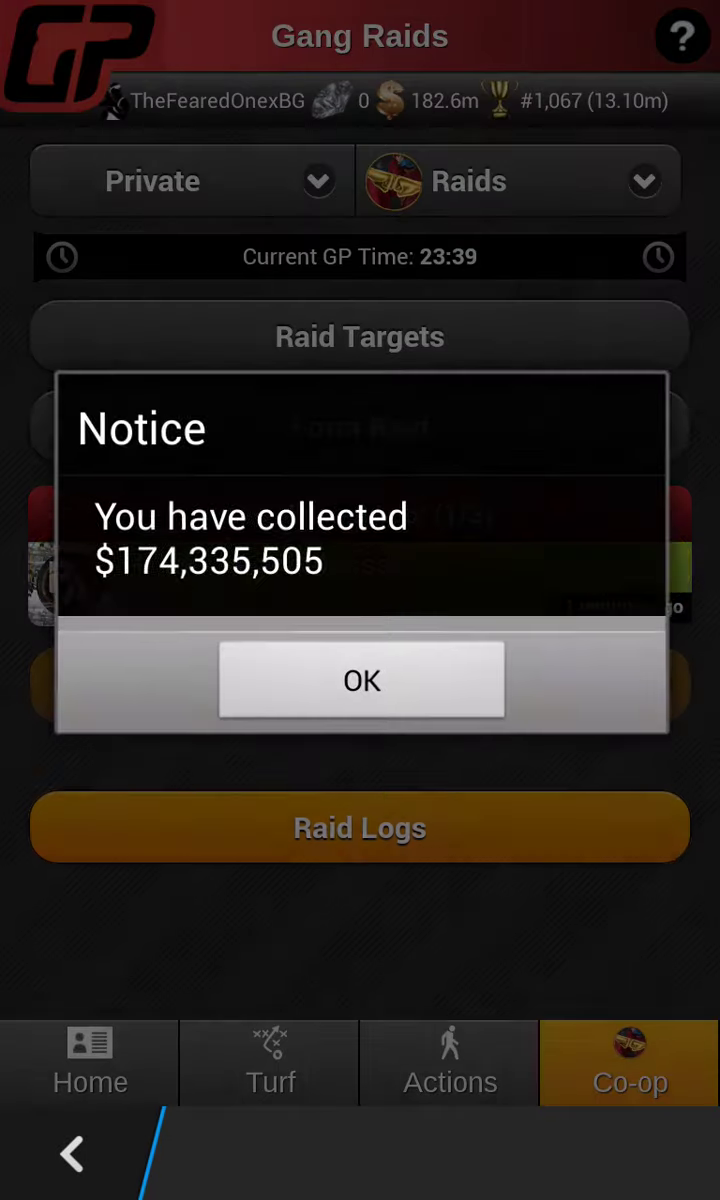
click(362, 680)
Review the gang's raid log, then go to the Home section.
click(360, 568)
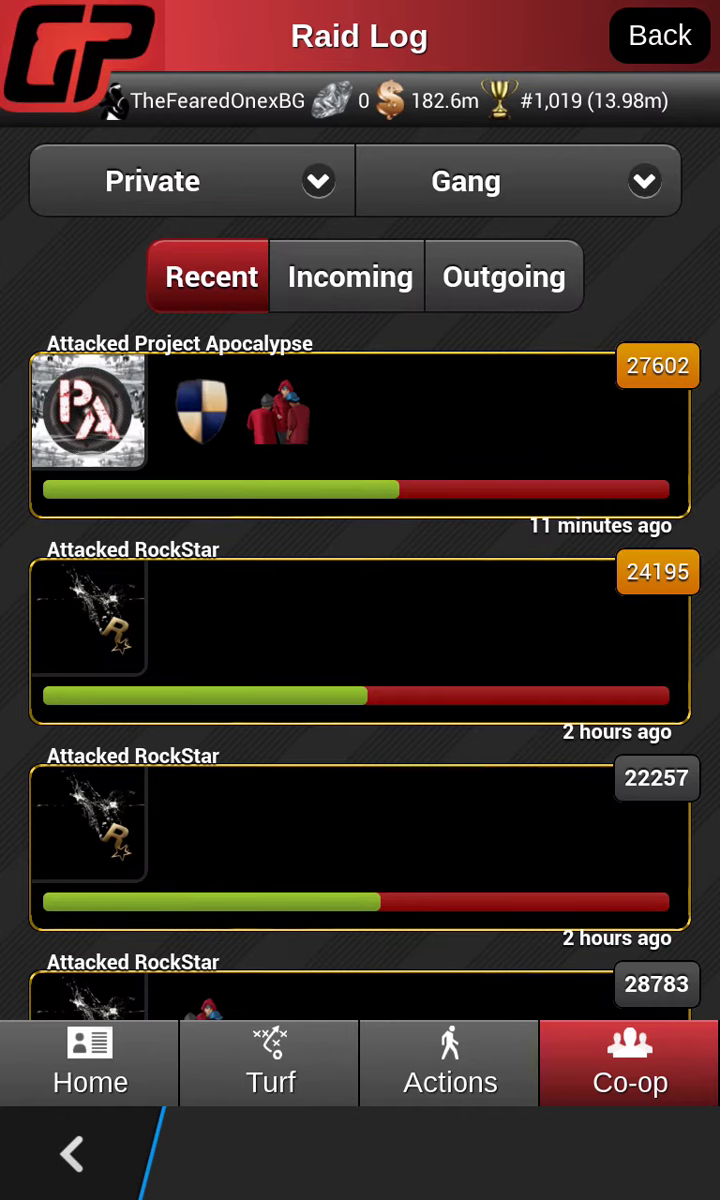
click(660, 35)
click(90, 1065)
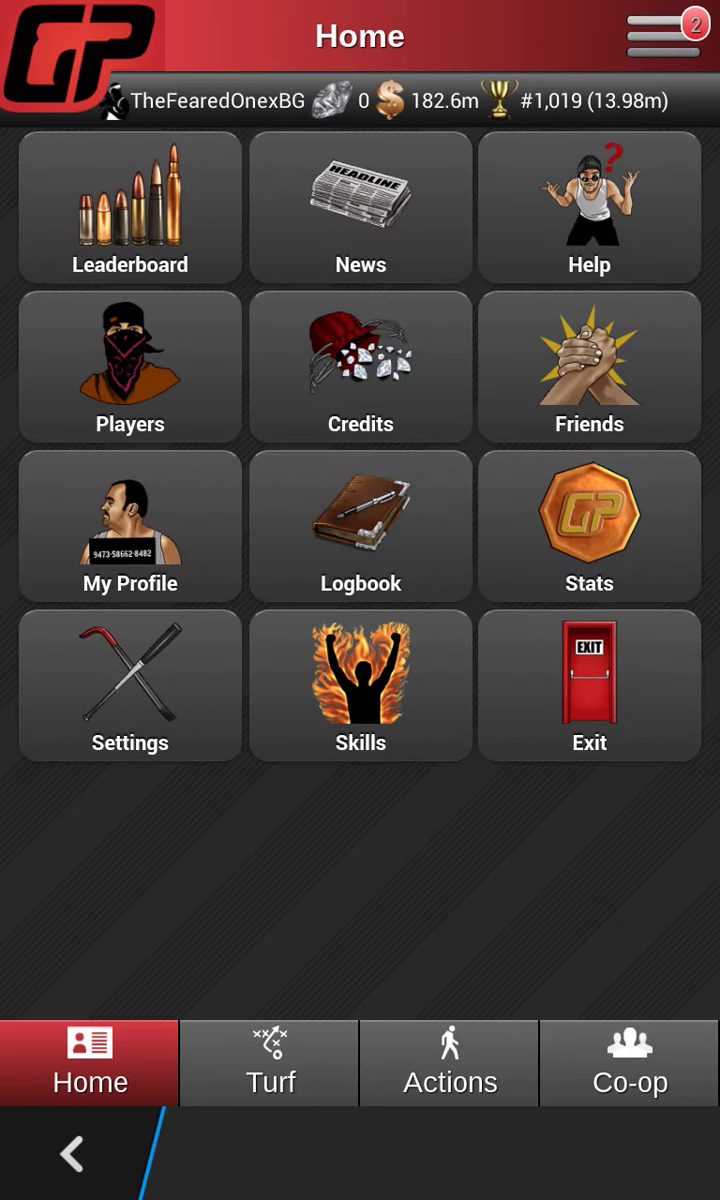
Open the TheFearedOnes gang profile through Co-op and the Gang HQ page.
click(629, 1063)
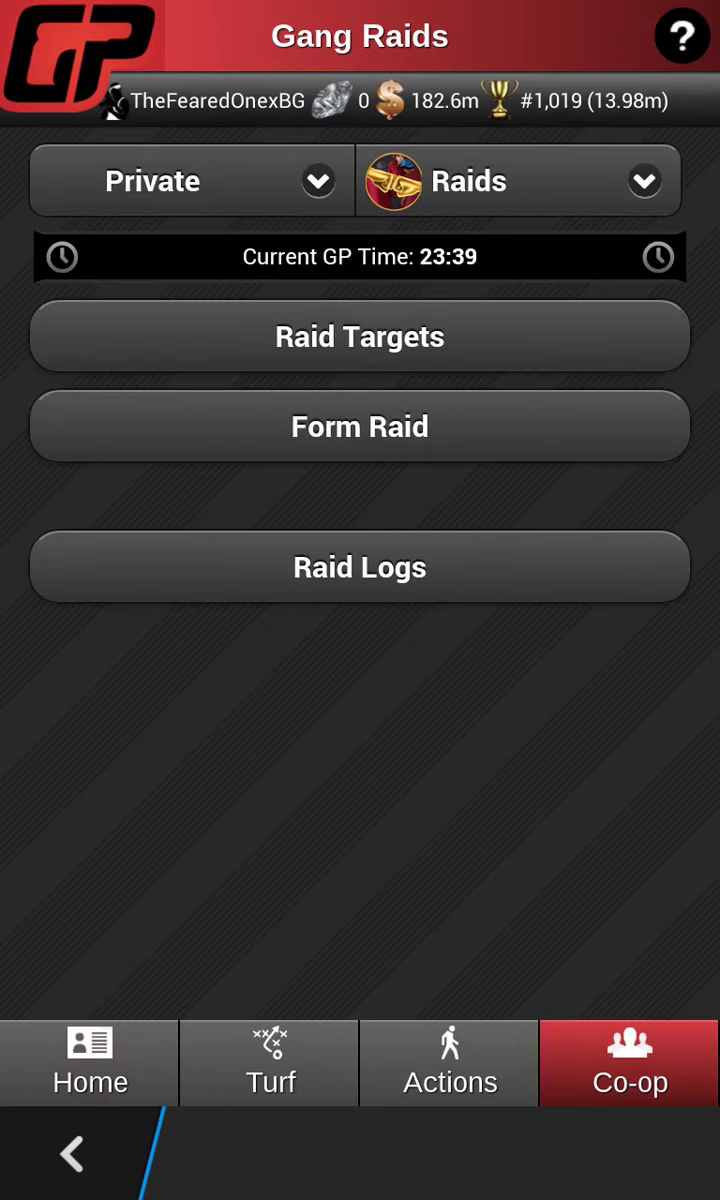
click(518, 181)
click(300, 252)
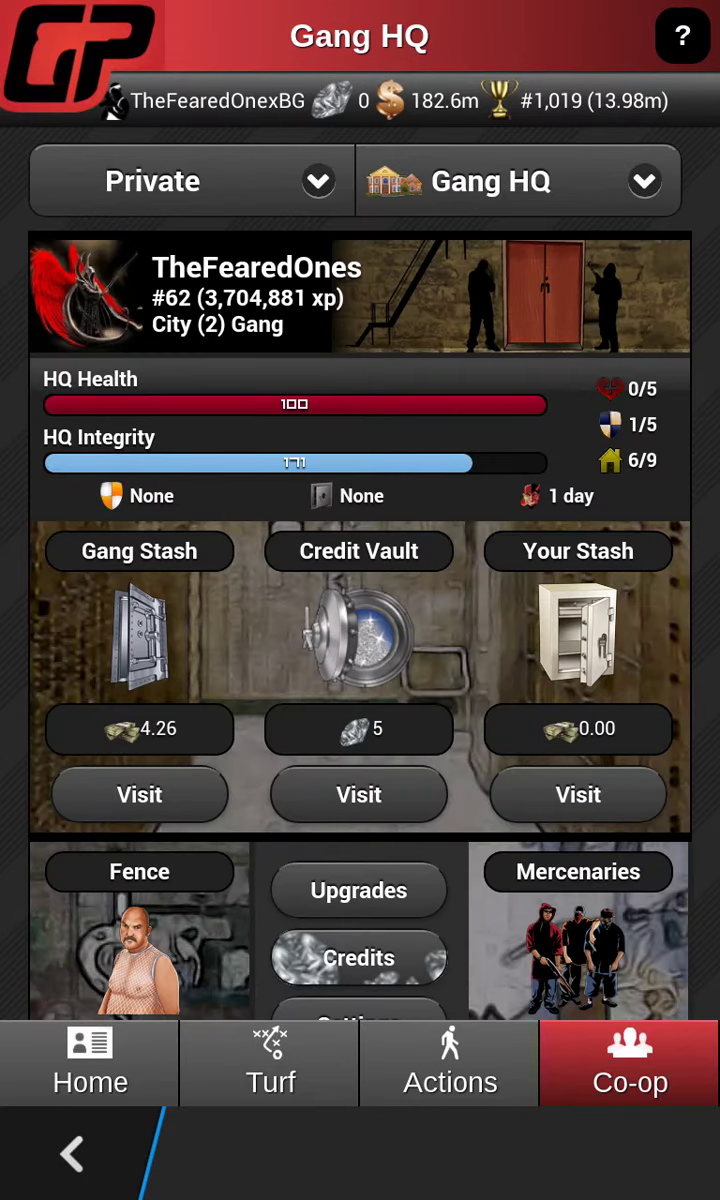
click(256, 295)
scroll(360, 570, down, 1)
scroll(360, 570, down, 10)
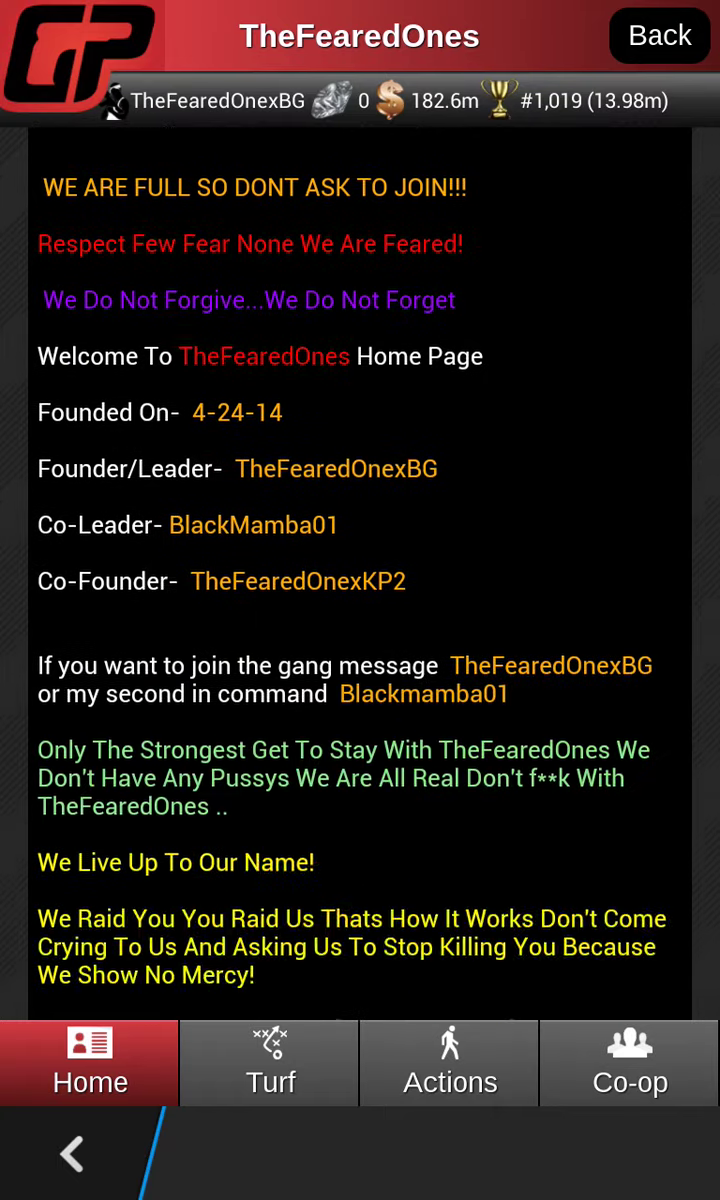
scroll(360, 570, up, 10)
Show the gang's member roster and open one member's profile.
click(527, 616)
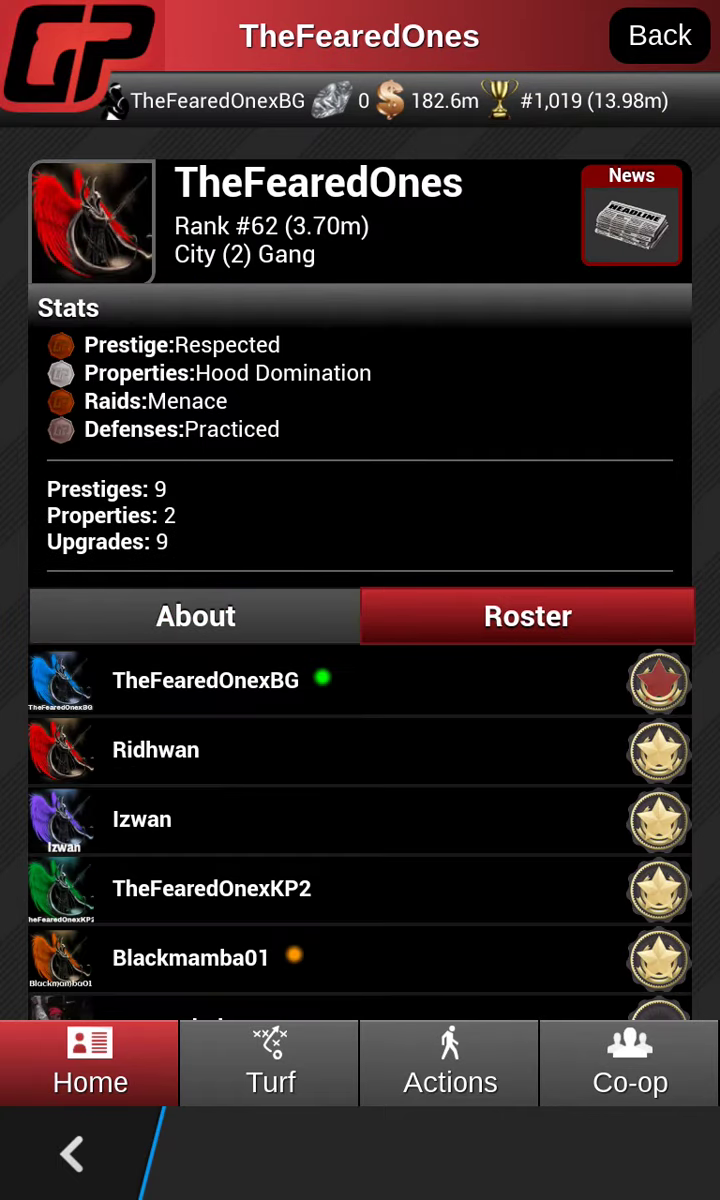
scroll(360, 570, down, 6)
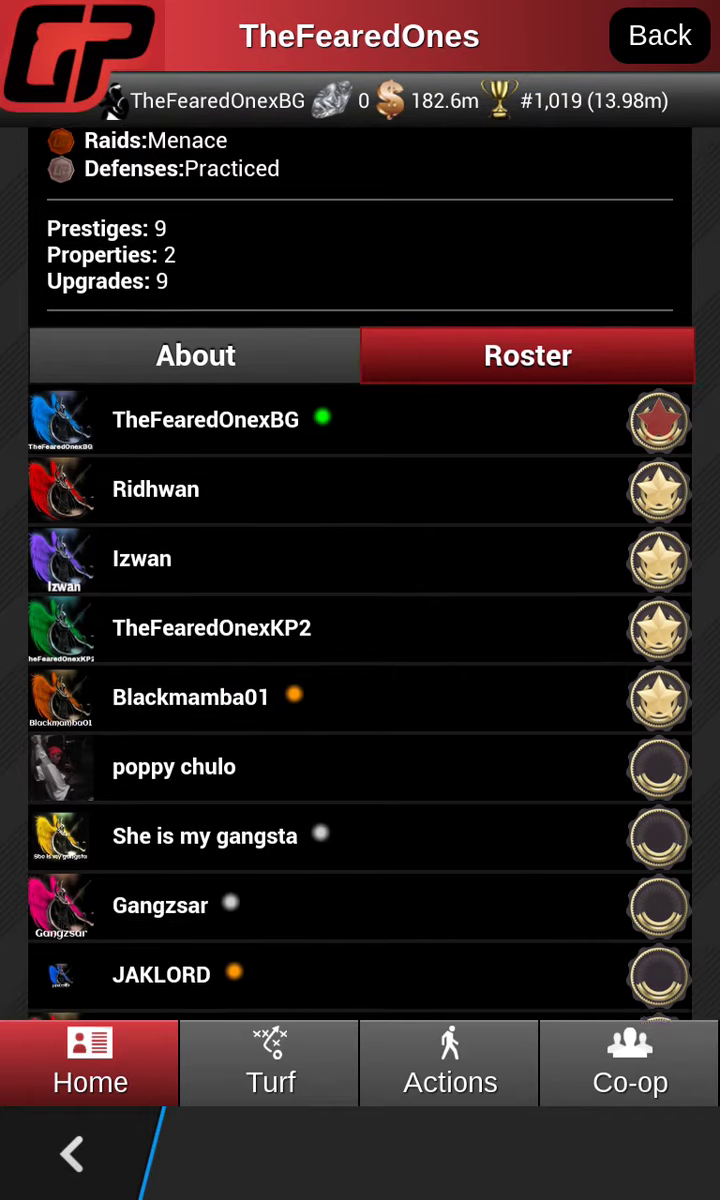
scroll(360, 570, down, 8)
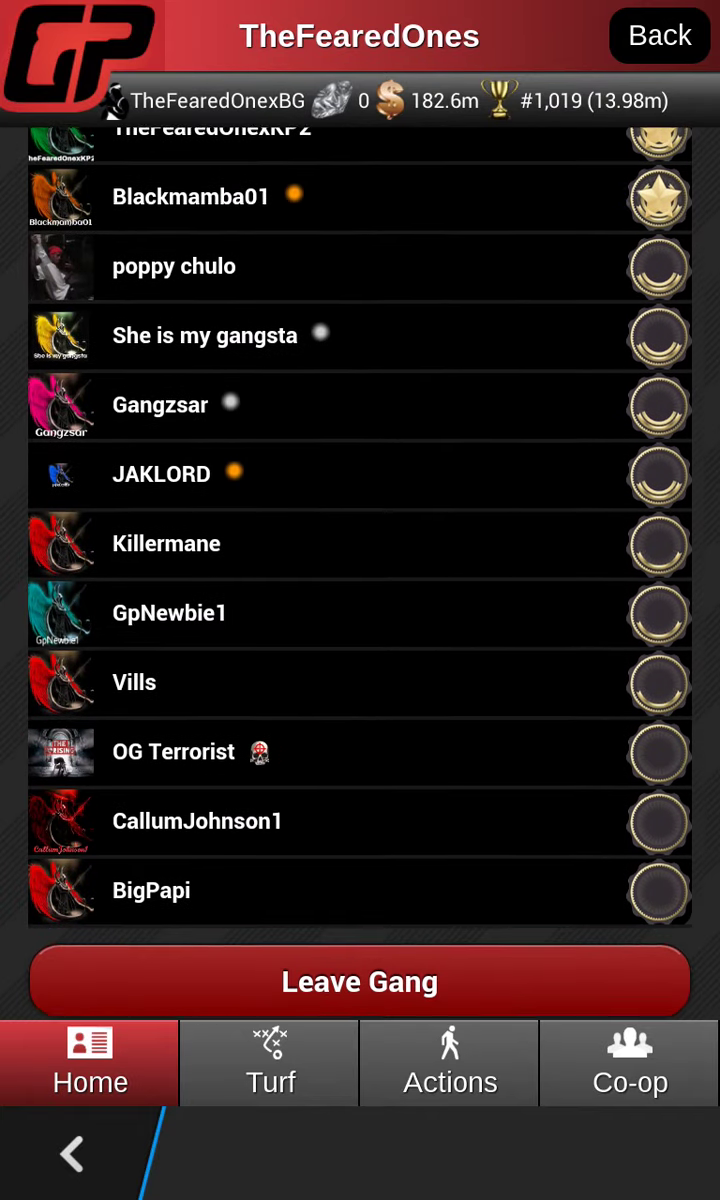
scroll(360, 540, up, 1)
click(160, 505)
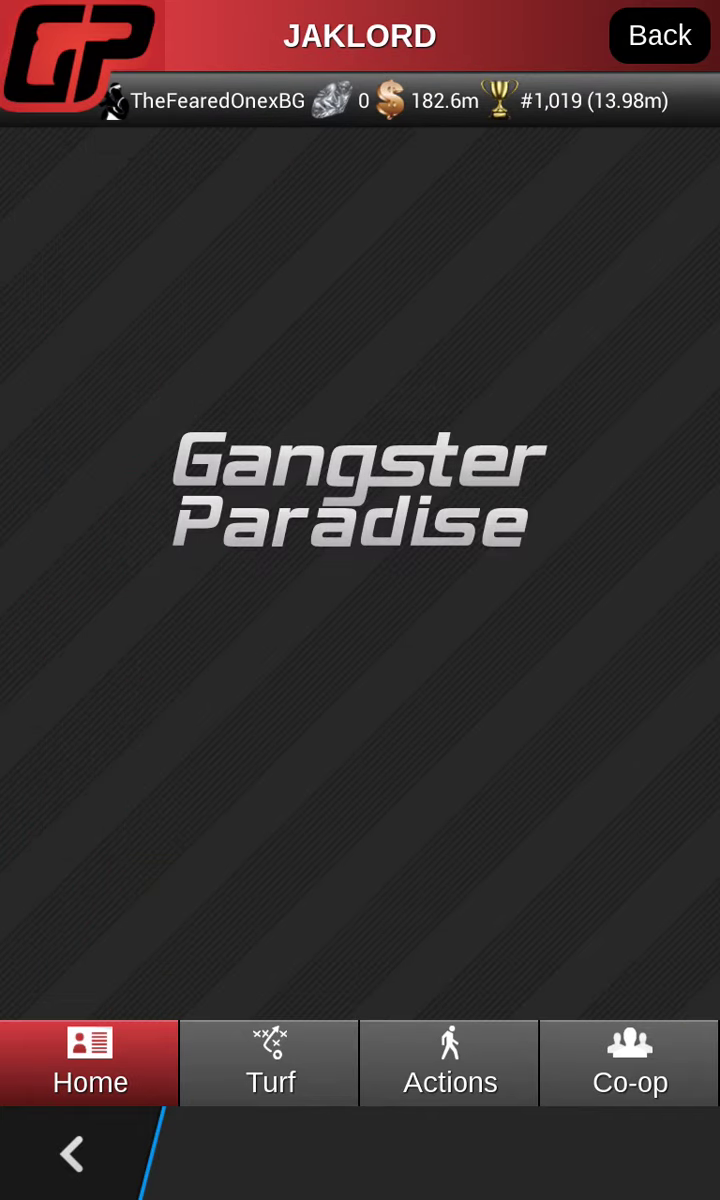
From the Messages panel, send the member 'I need to fix your lol', then return to their profile.
drag(650, 600, 40, 600)
click(300, 330)
click(360, 330)
text(I nee)
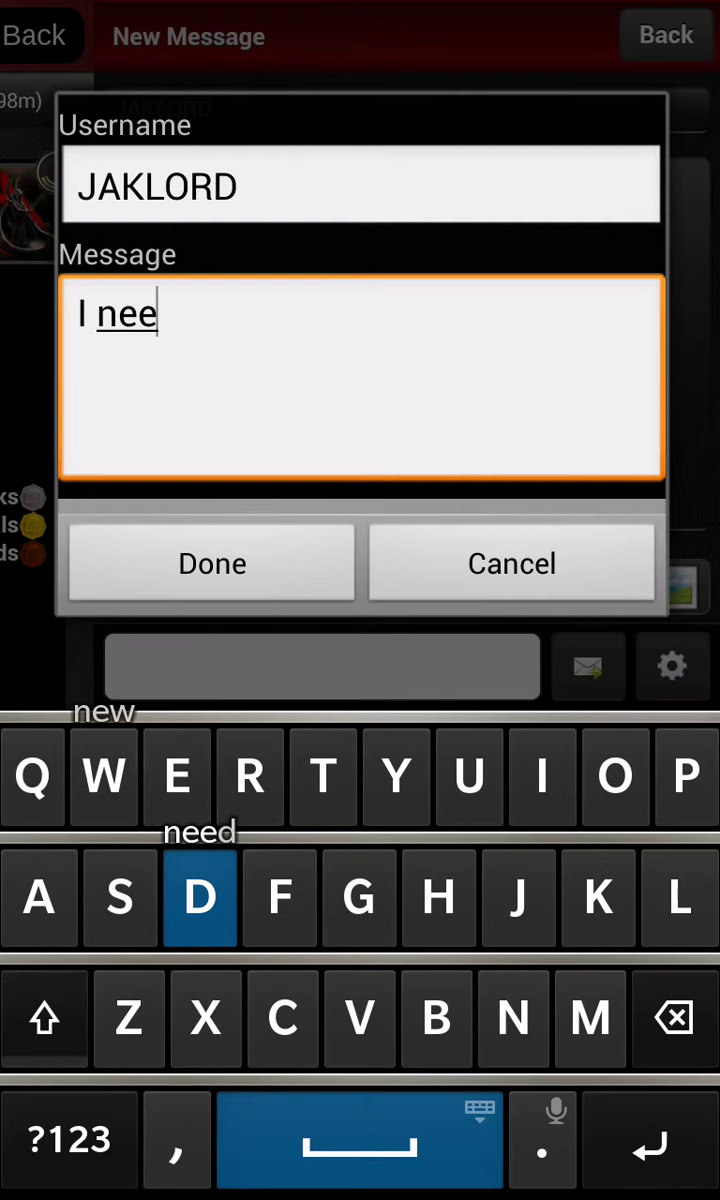
text(d to fix your lol)
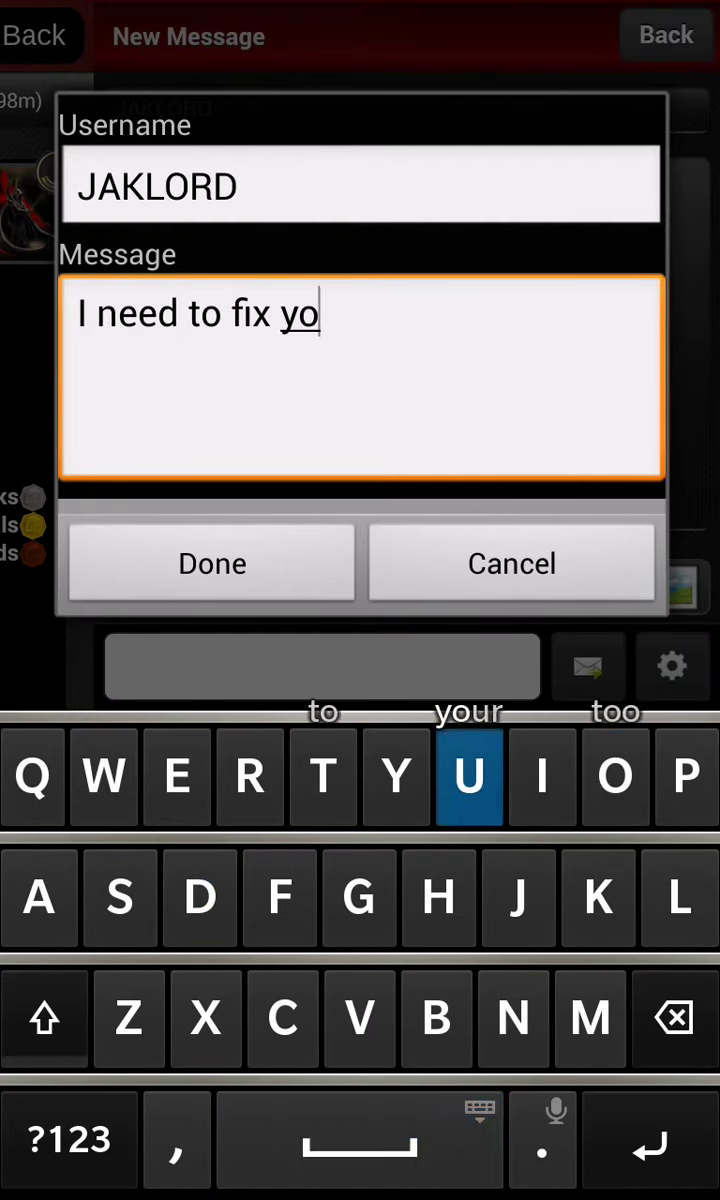
click(212, 563)
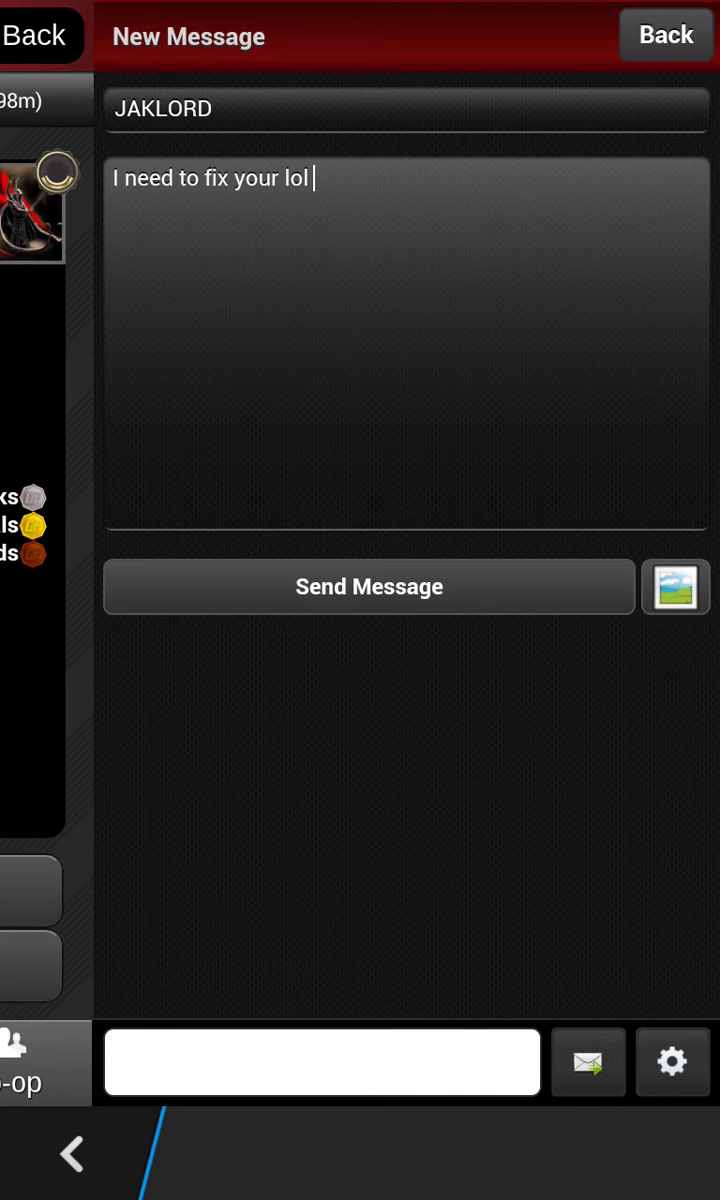
click(369, 586)
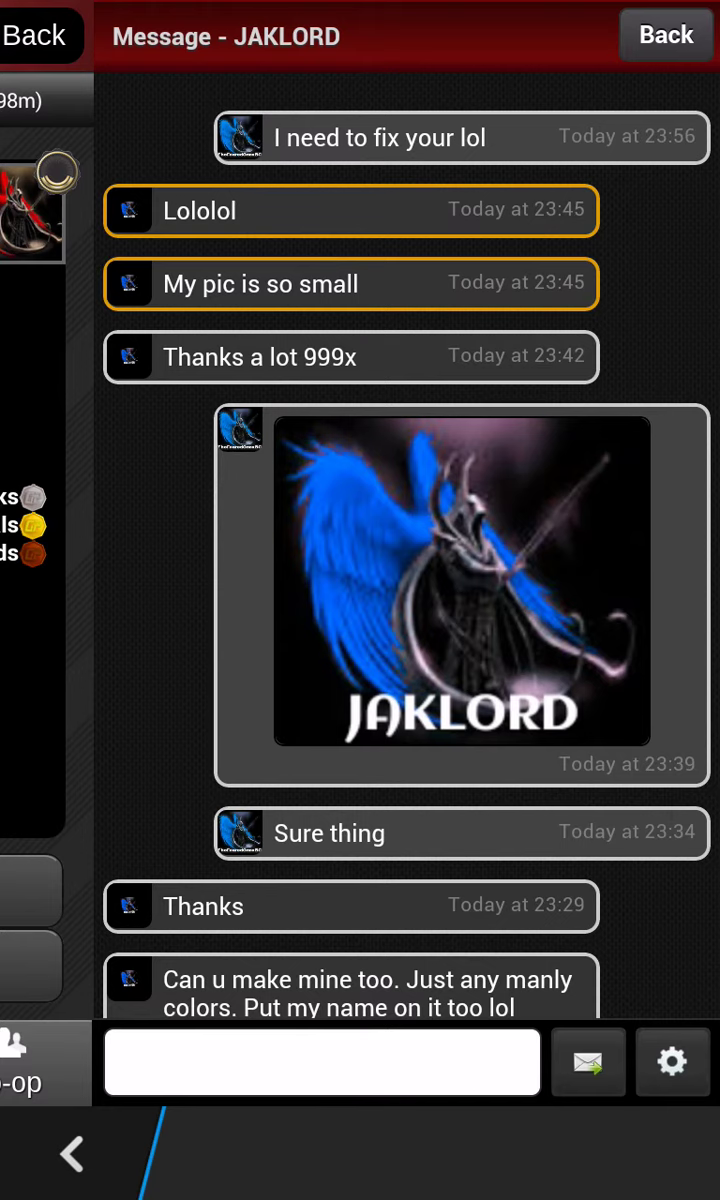
click(666, 35)
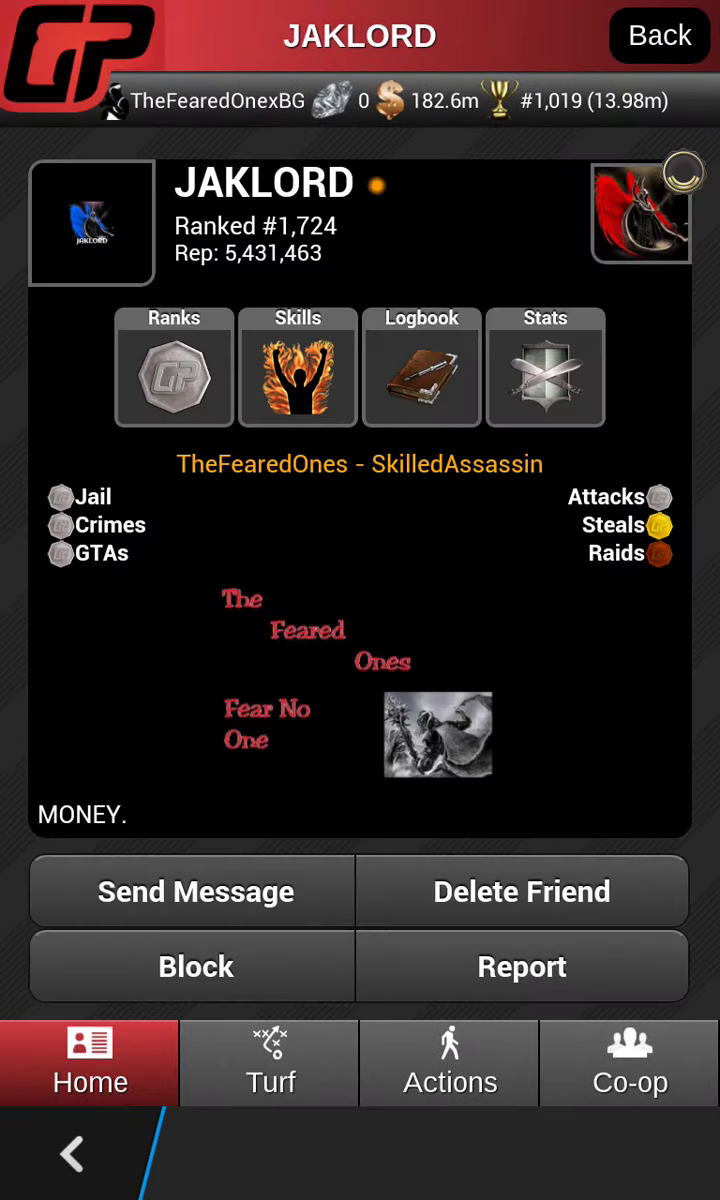
In PicsArt, resize the banner image to 200 px wide and save it as a JPEG.
drag(360, 1195, 360, 700)
click(541, 690)
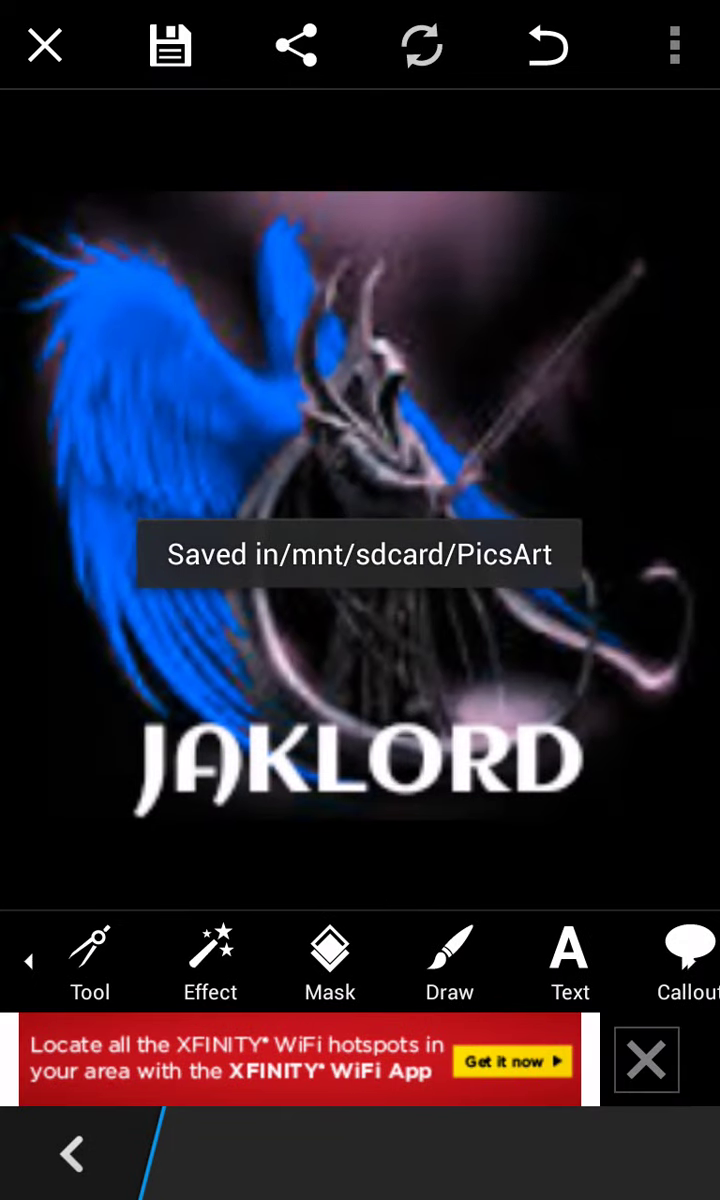
click(89, 960)
click(163, 865)
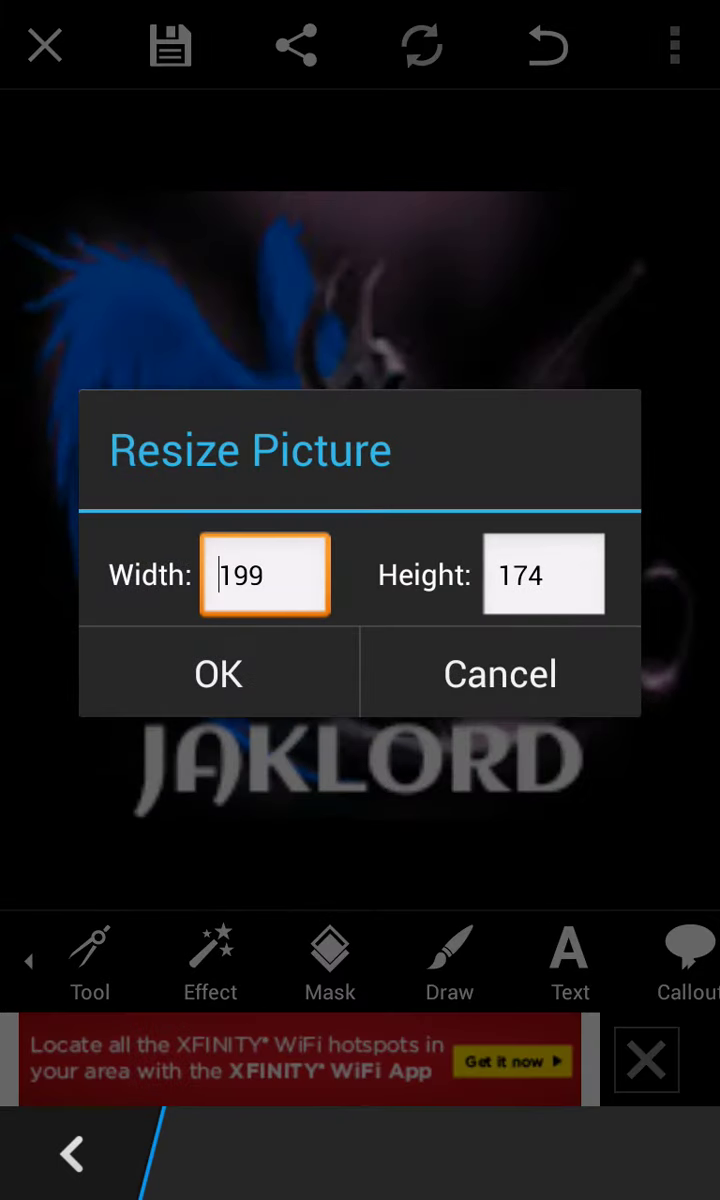
click(262, 575)
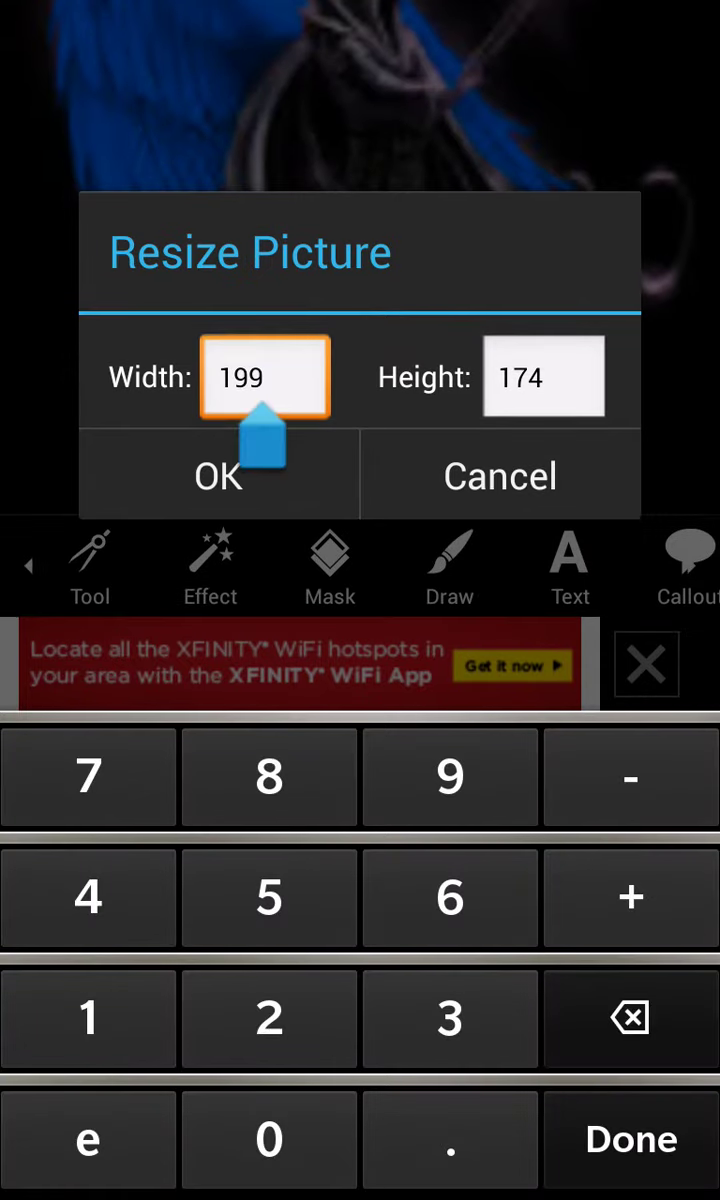
key(BackSpace)
key(BackSpace)
key(BackSpace)
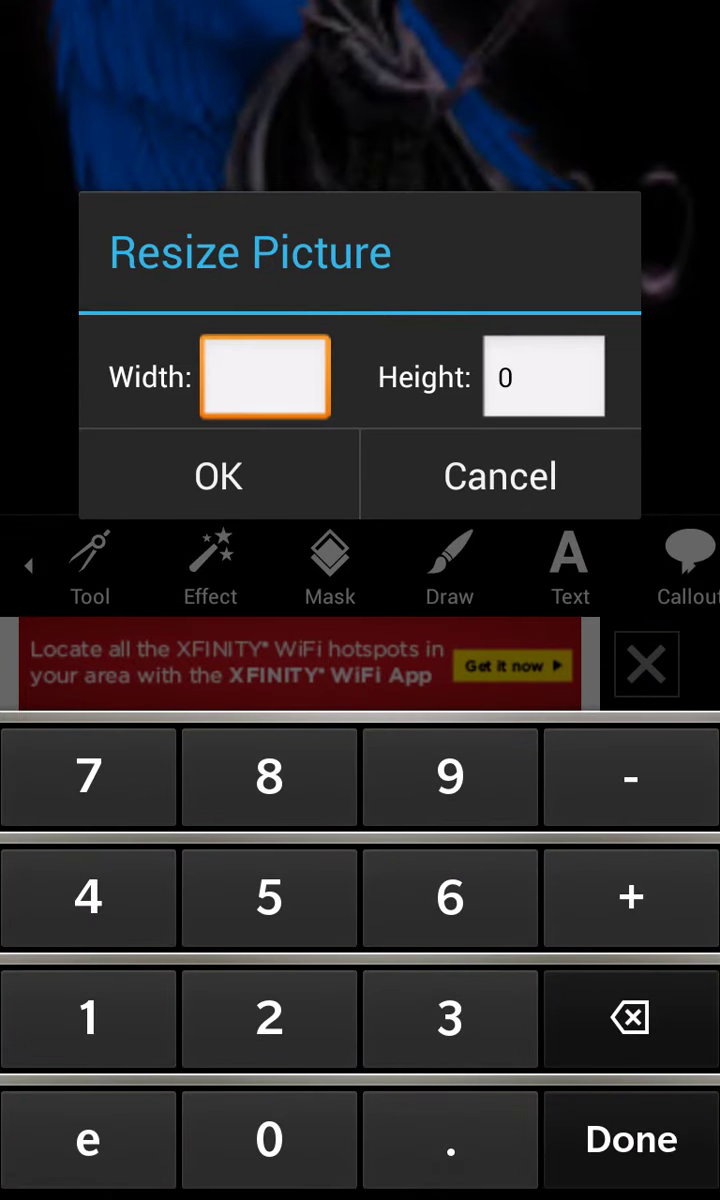
text(200)
click(218, 476)
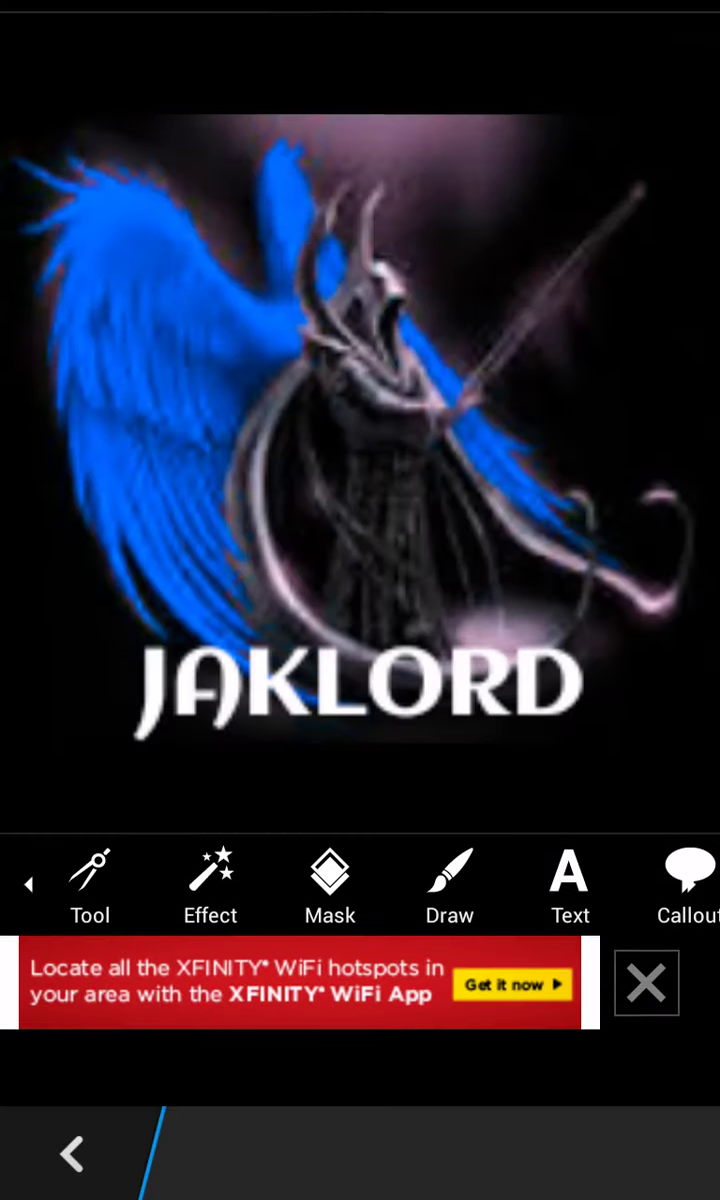
click(170, 45)
click(500, 819)
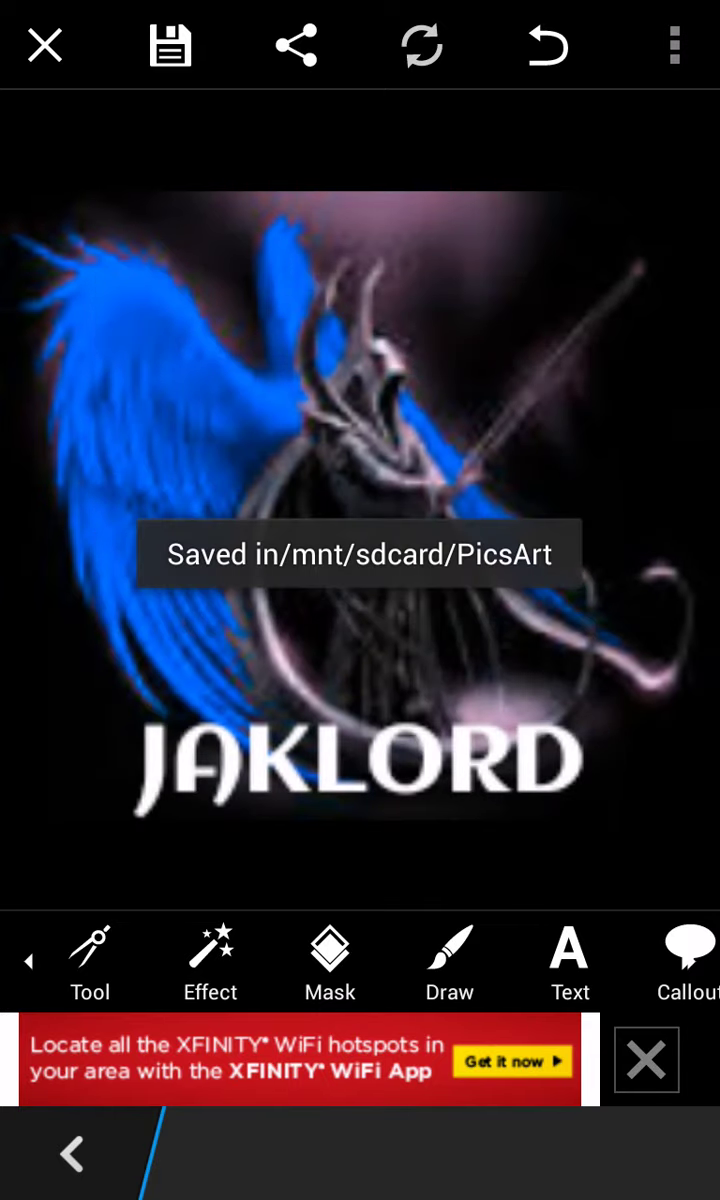
Switch back to Gangster Paradise, open the profile and scroll through it.
drag(360, 1195, 360, 700)
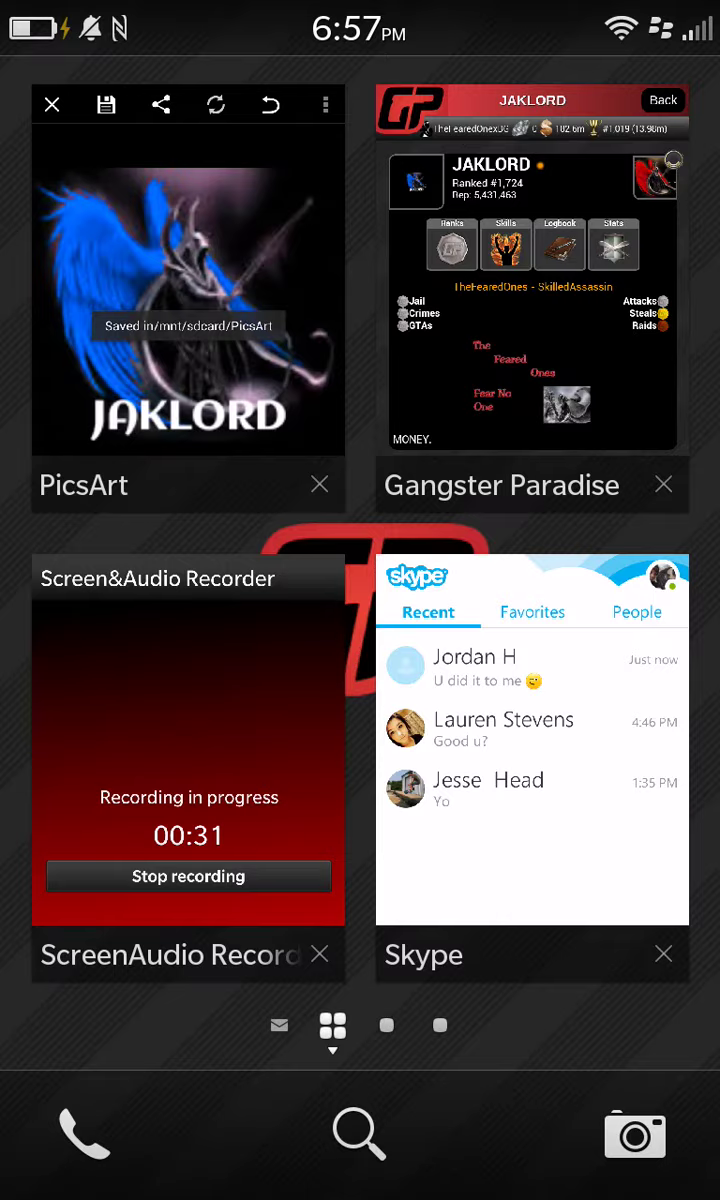
click(532, 300)
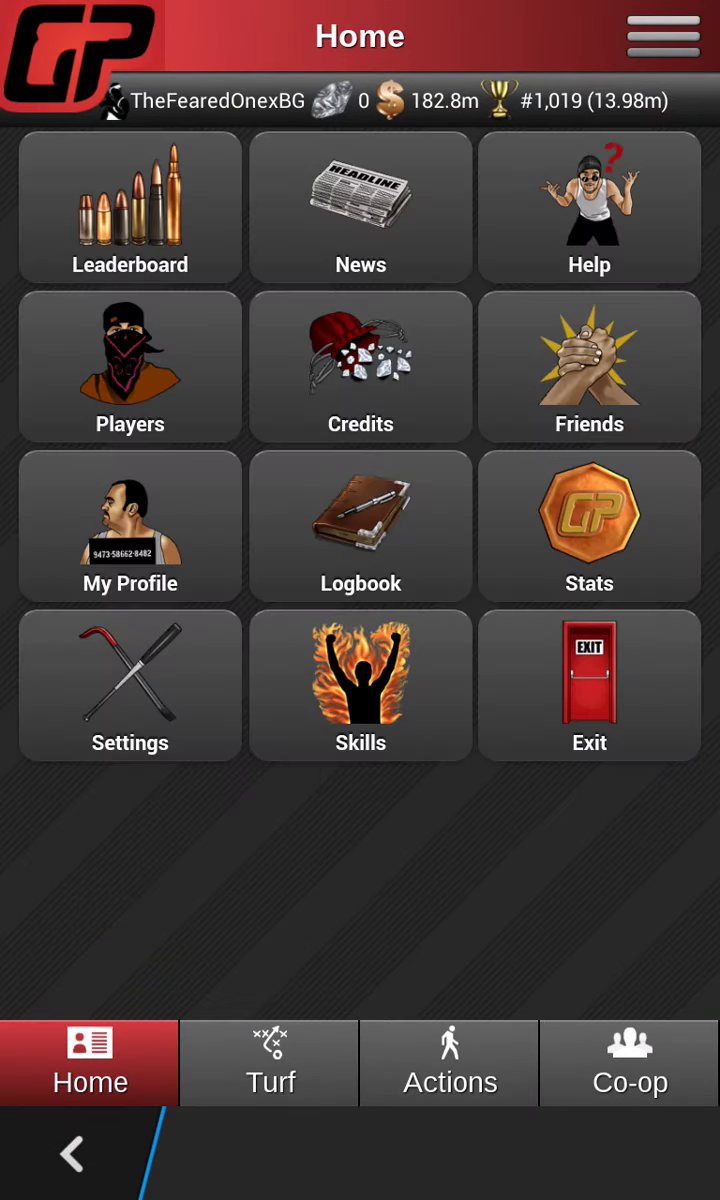
click(130, 525)
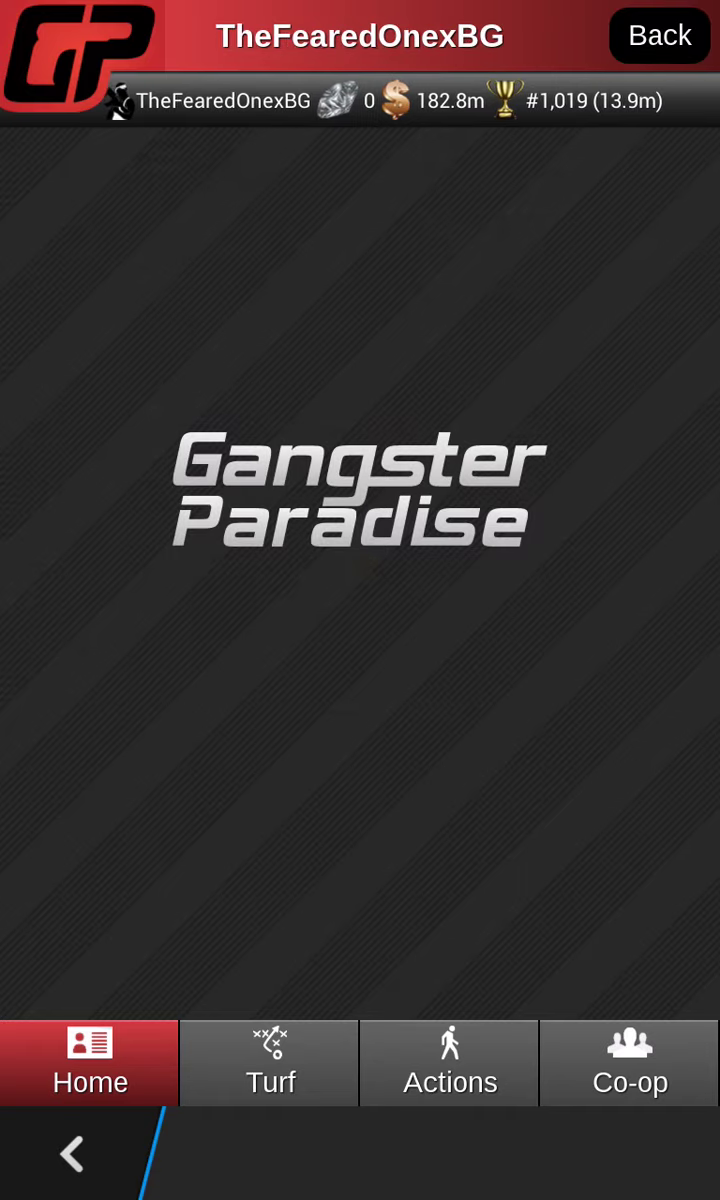
scroll(360, 540, down, 5)
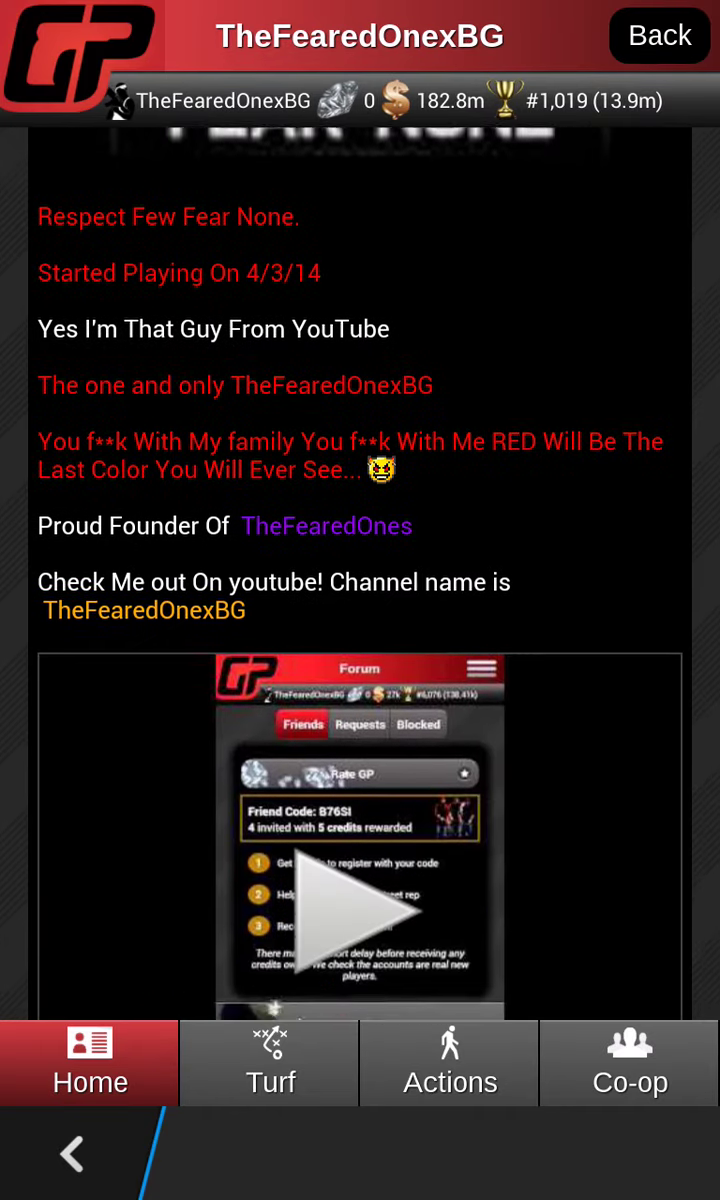
scroll(360, 540, down, 10)
scroll(360, 560, down, 2)
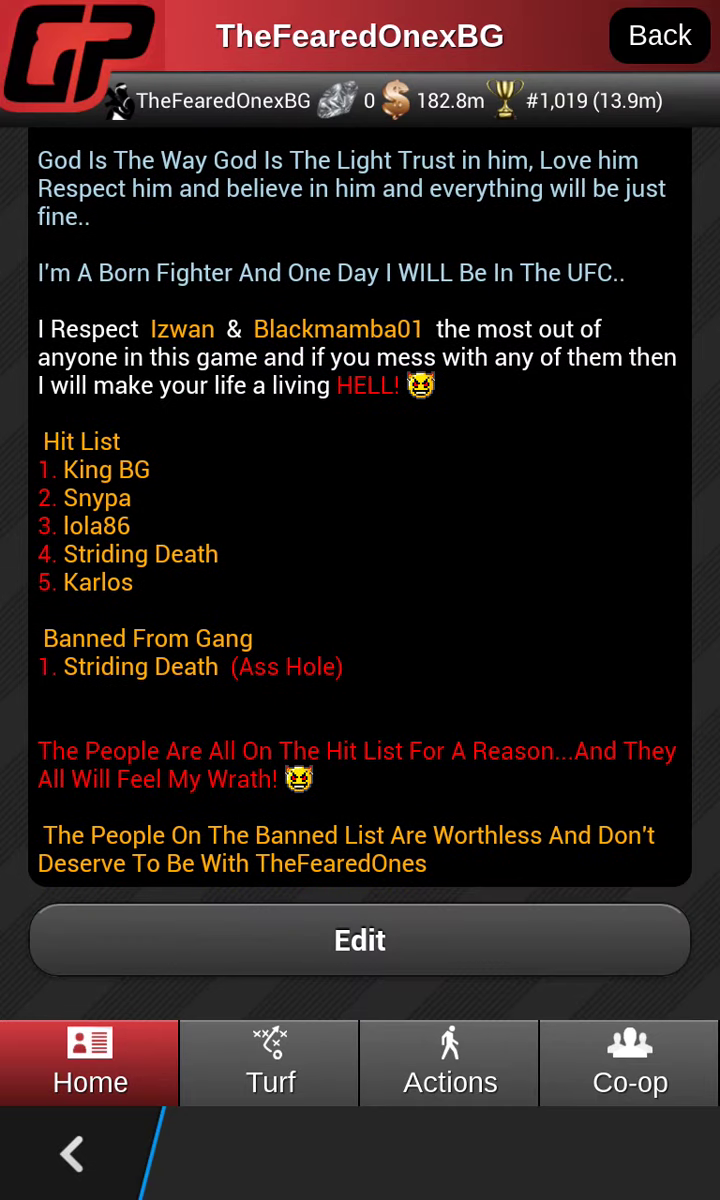
scroll(360, 540, up, 1)
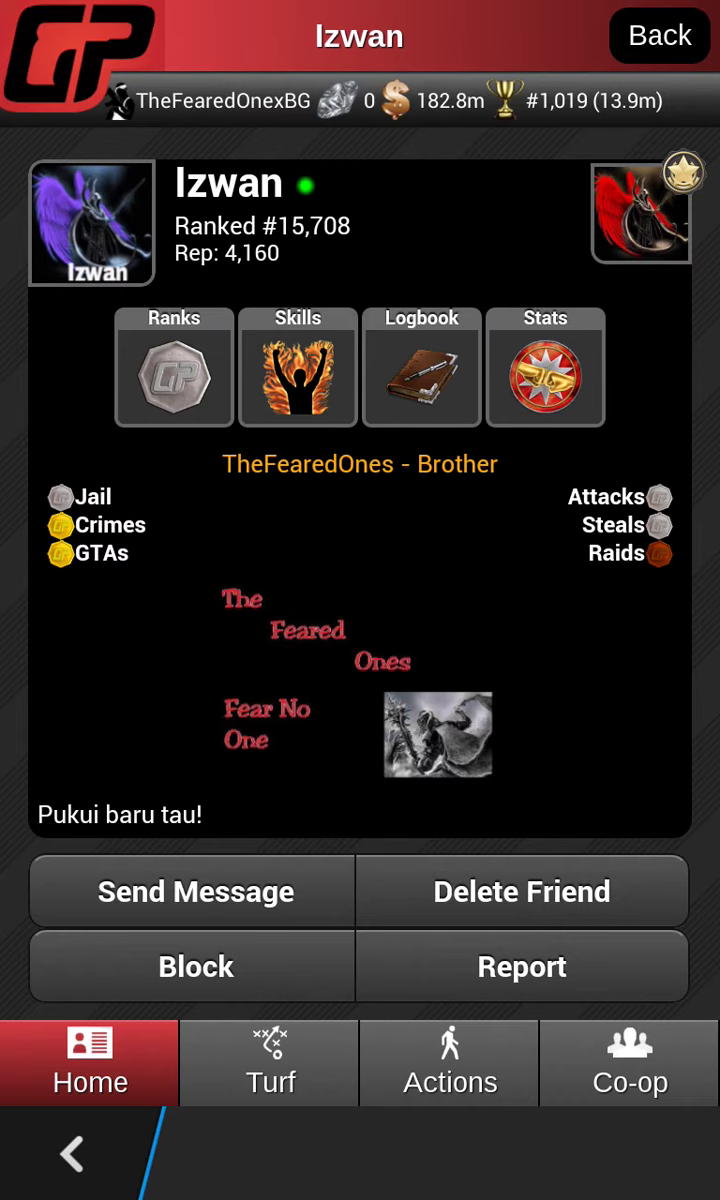
Return Home, open your own profile and scroll down toward the hit list.
key(Escape)
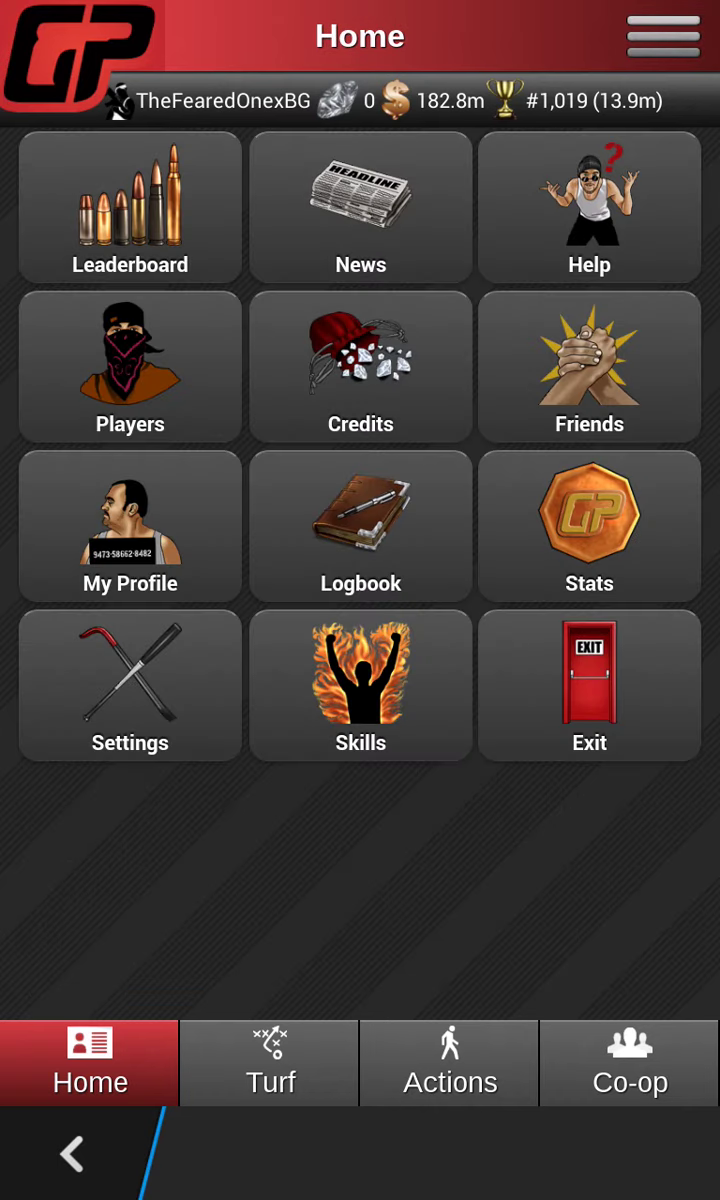
click(130, 525)
scroll(360, 570, down, 10)
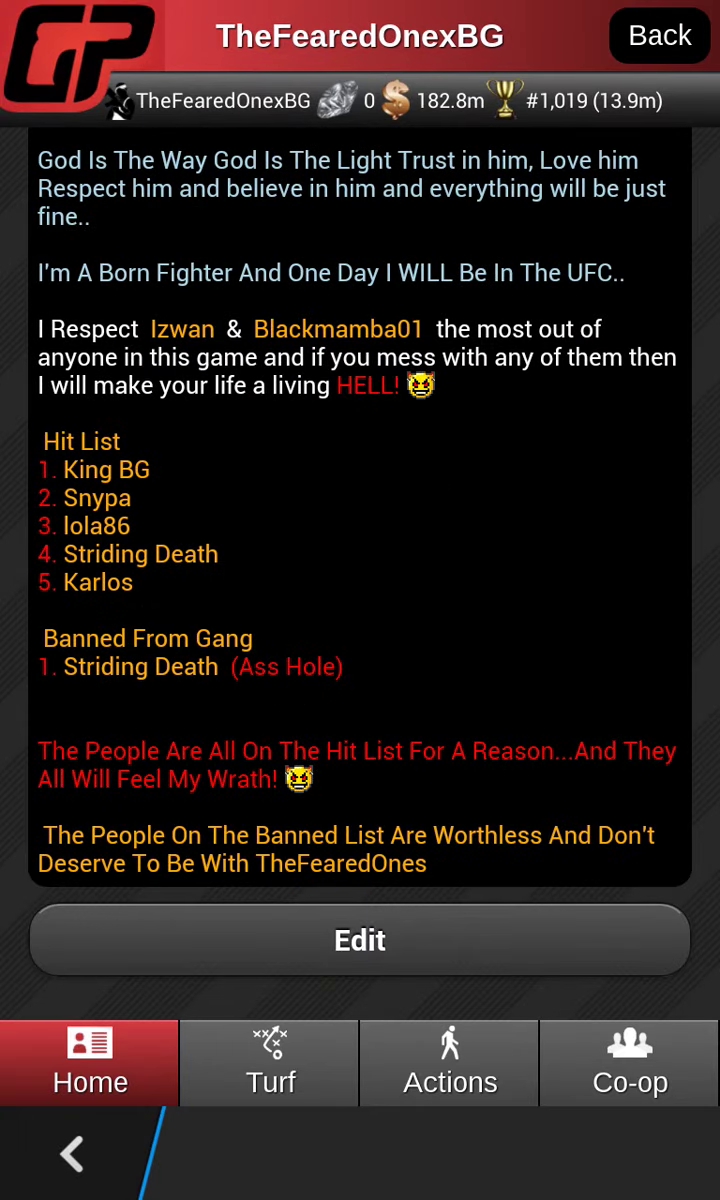
Start a new message from the chat panel and open its Message text entry.
key(Escape)
click(680, 35)
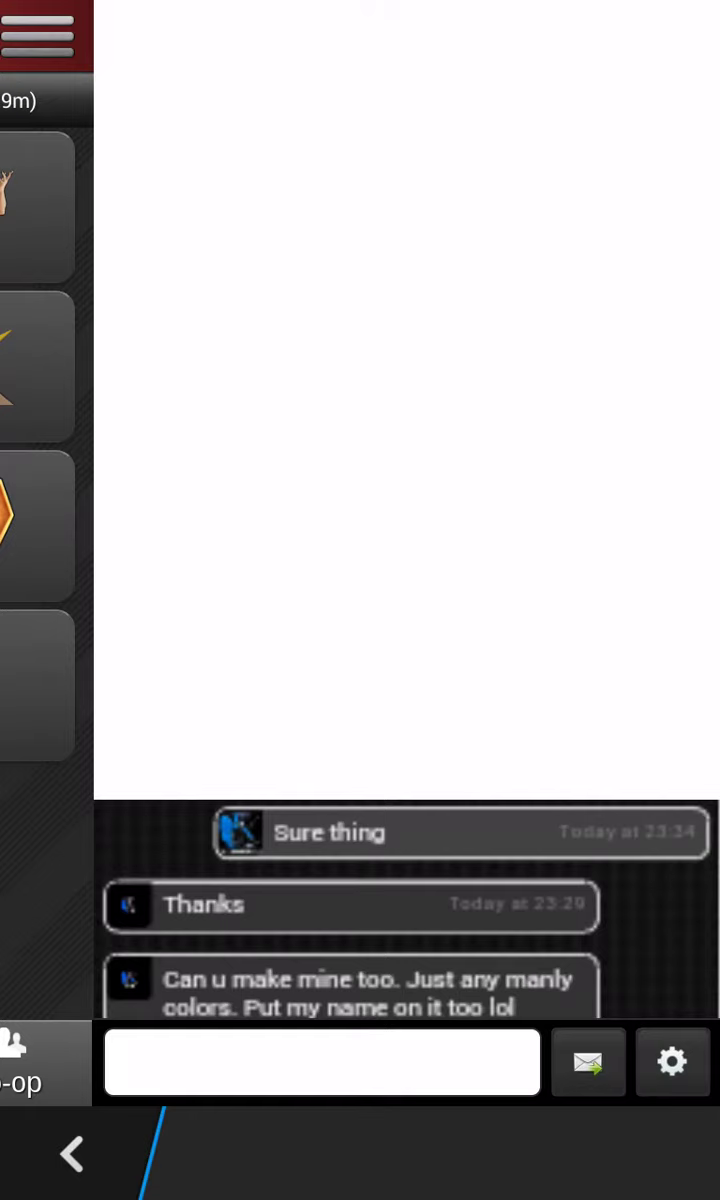
click(666, 35)
click(205, 251)
click(405, 340)
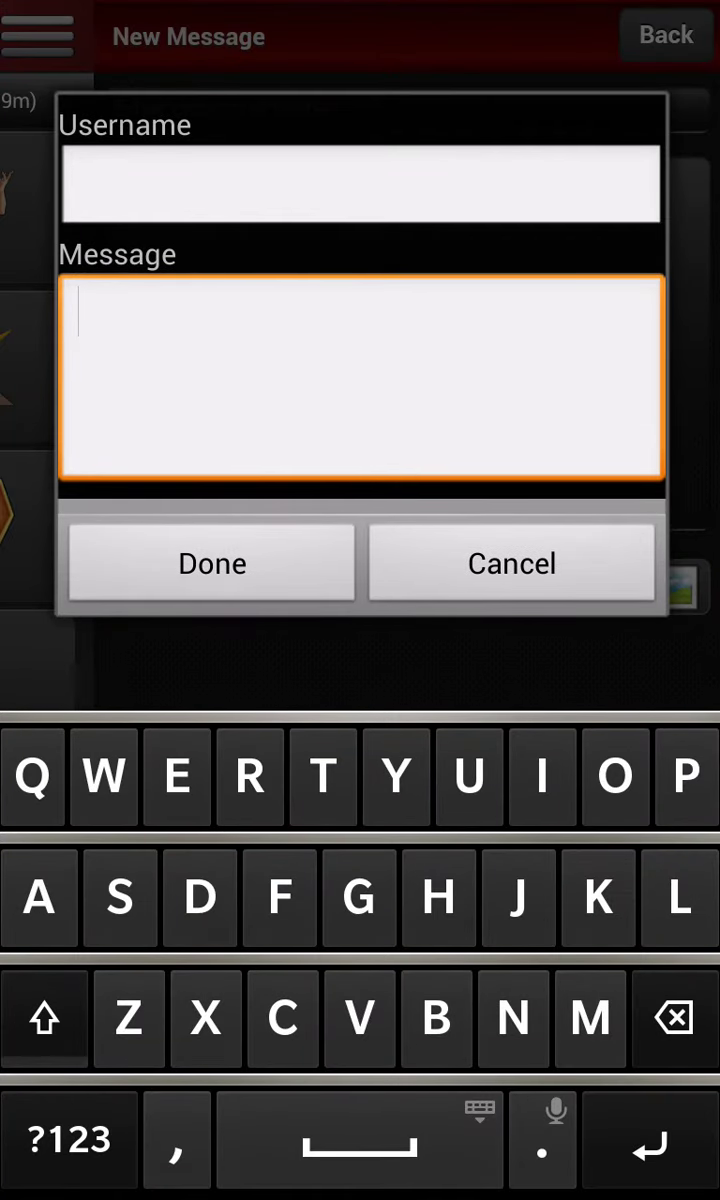
Type an opening [user] tag followed by the player's name.
click(69, 1139)
click(44, 1017)
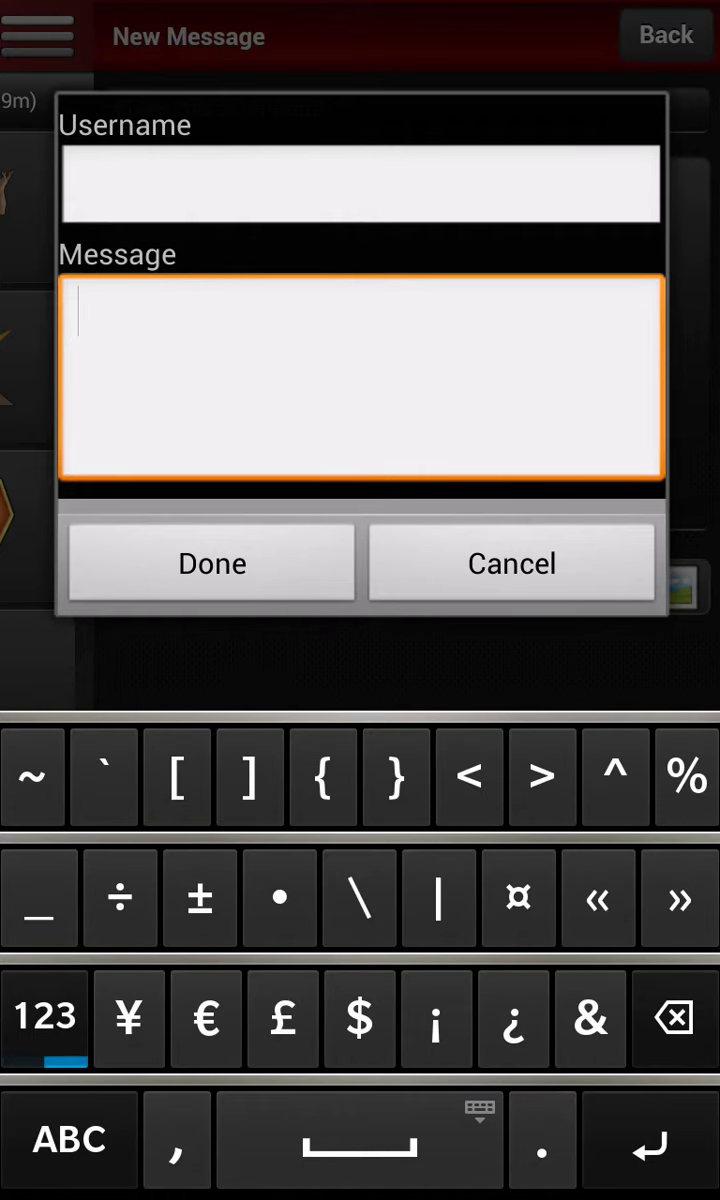
click(177, 776)
click(70, 1139)
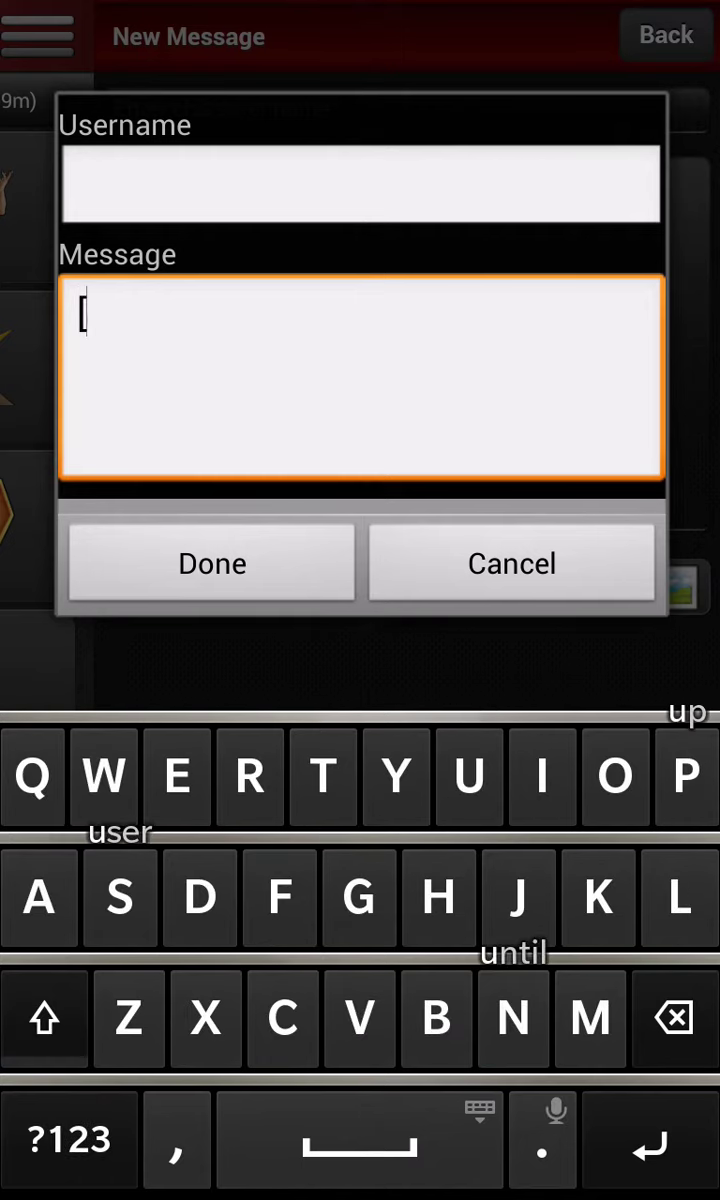
text(user)
click(70, 1139)
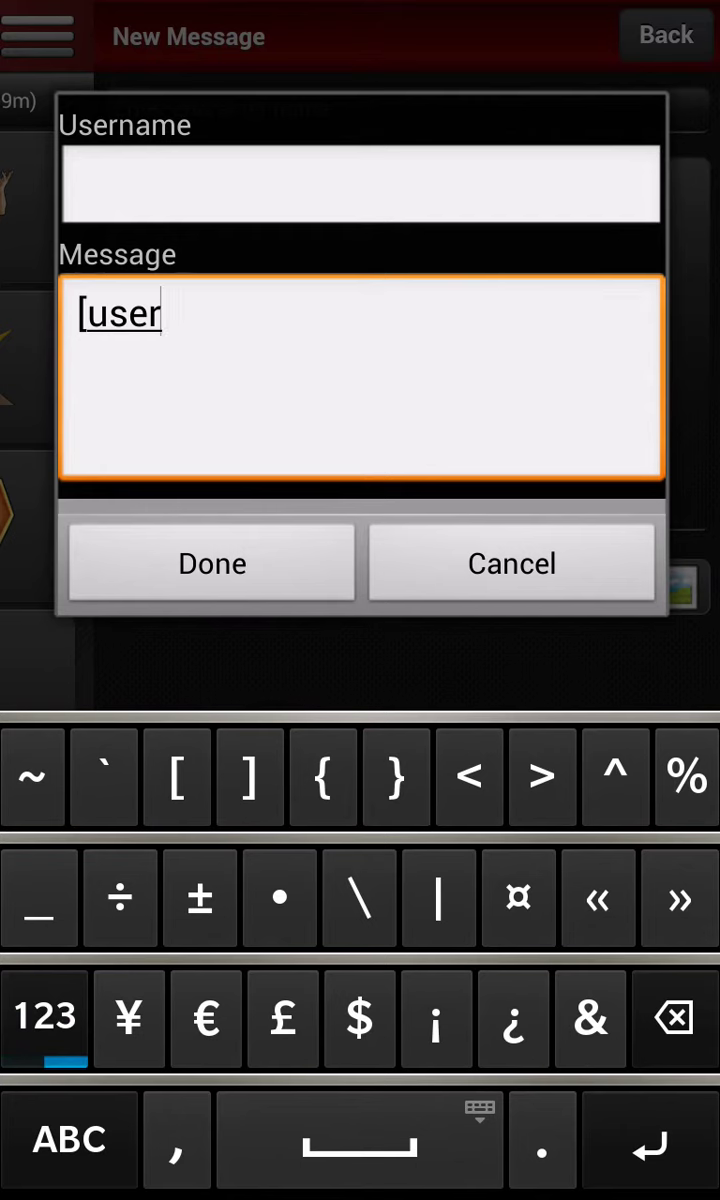
text(])
click(70, 1139)
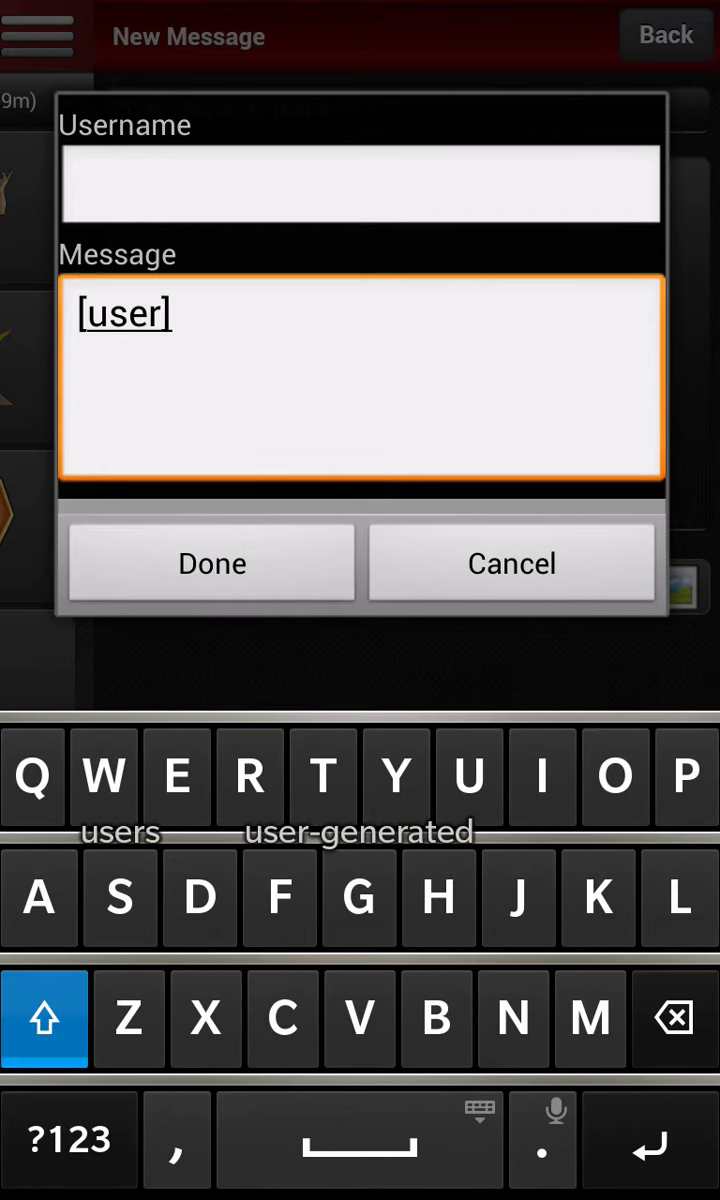
text(The)
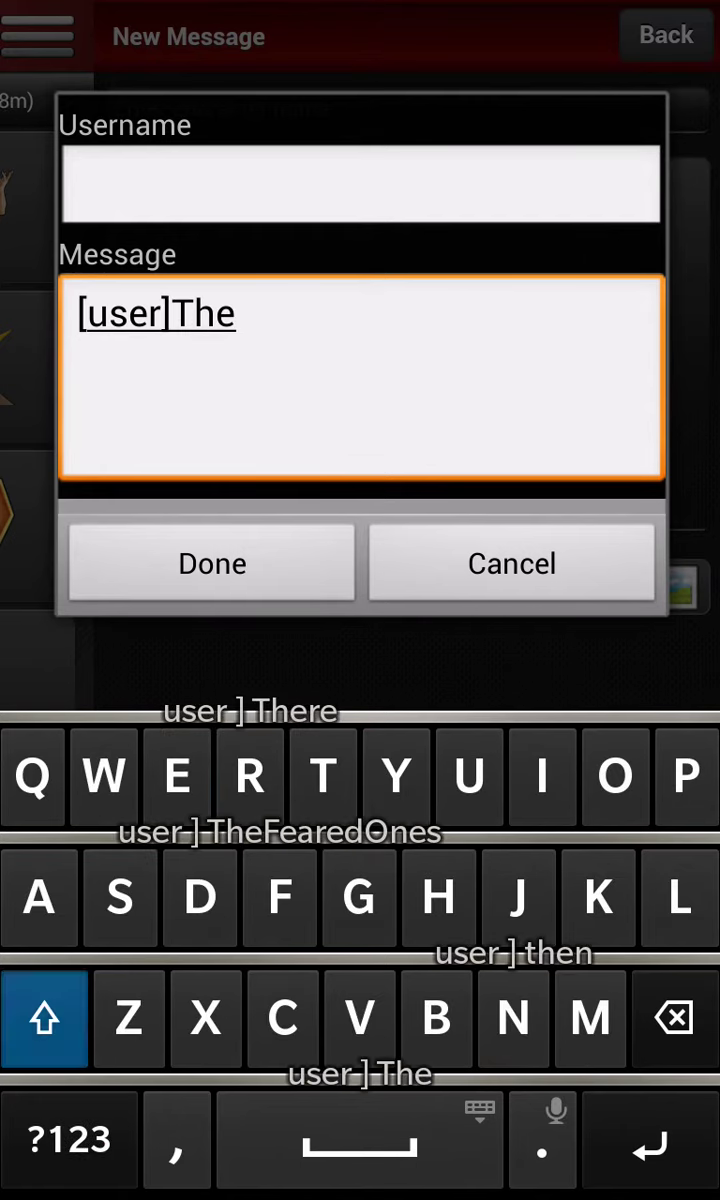
text(FearedOnexBG)
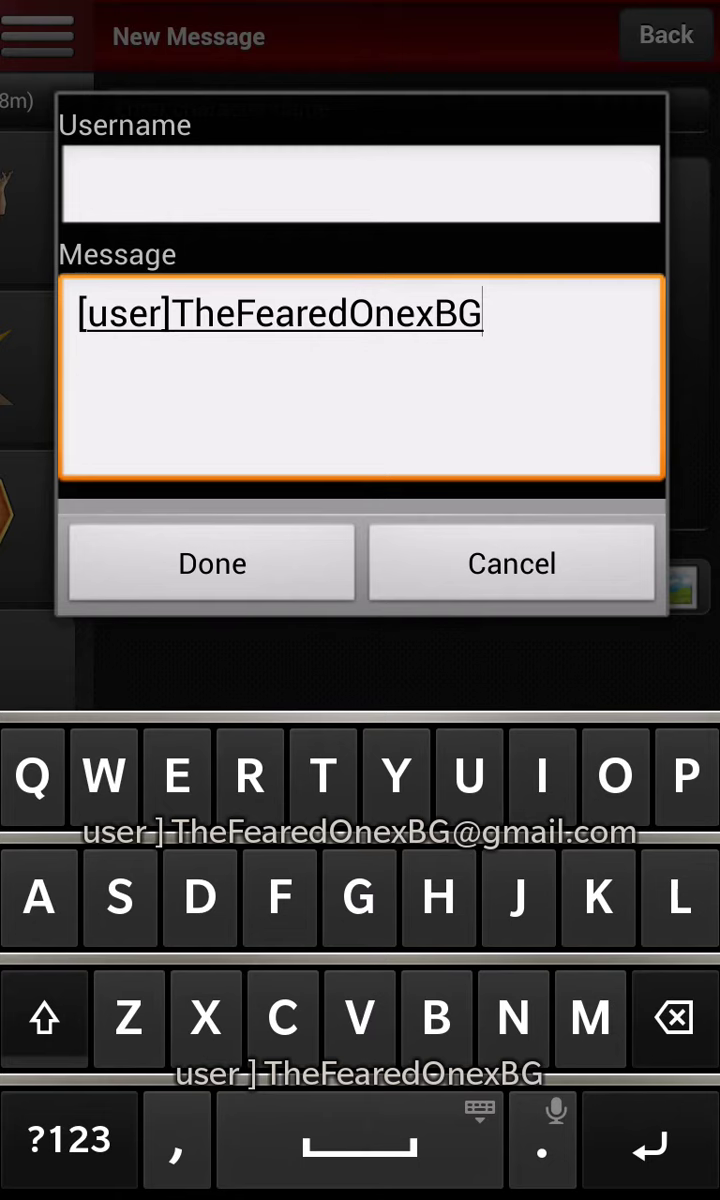
Close the player name with a [/user] tag.
click(68, 1139)
click(42, 1017)
text([)
click(37, 1017)
click(40, 1139)
text(/)
click(68, 1139)
text(user)
click(66, 1139)
click(44, 1017)
text(])
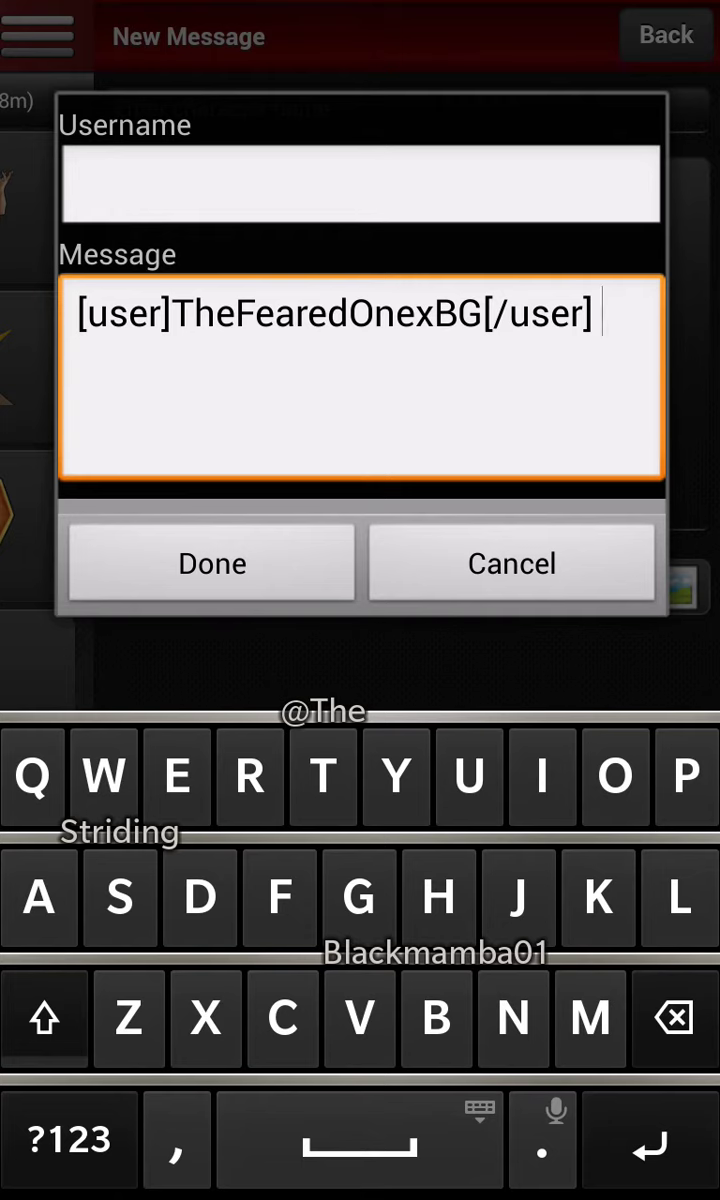
On a new line, type [gang]TheFearedOnes[/gang], removing a stray bracket.
key(Return)
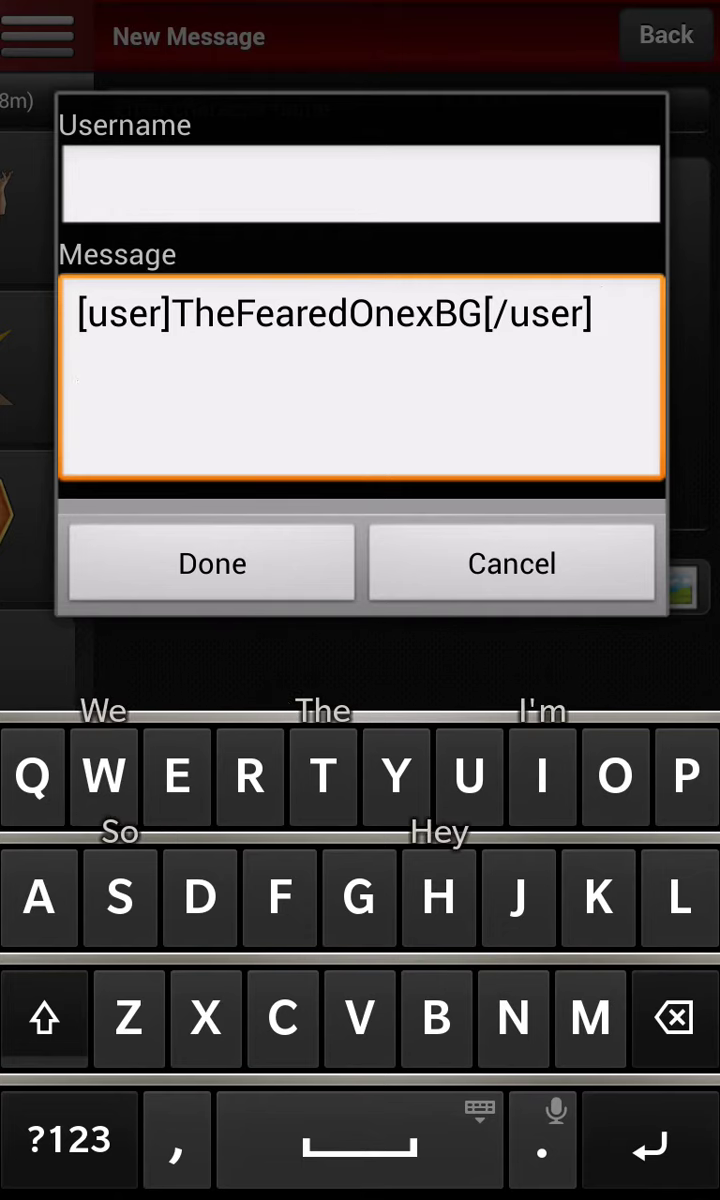
text([)
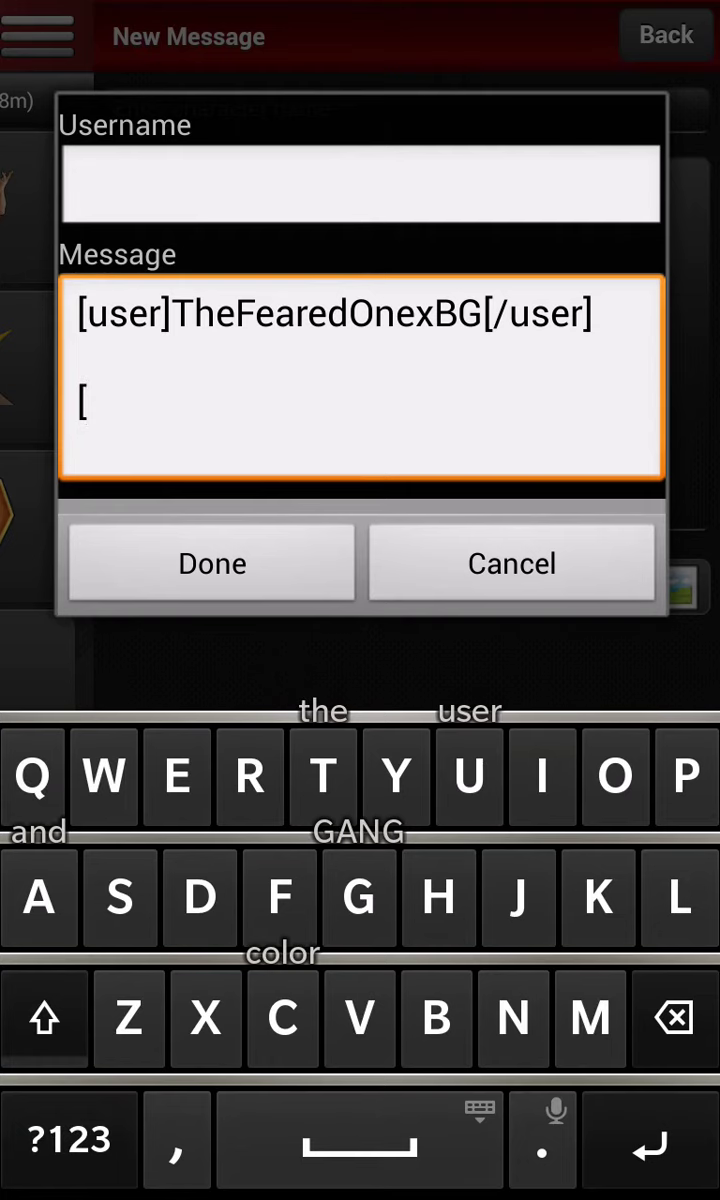
text(gang]T)
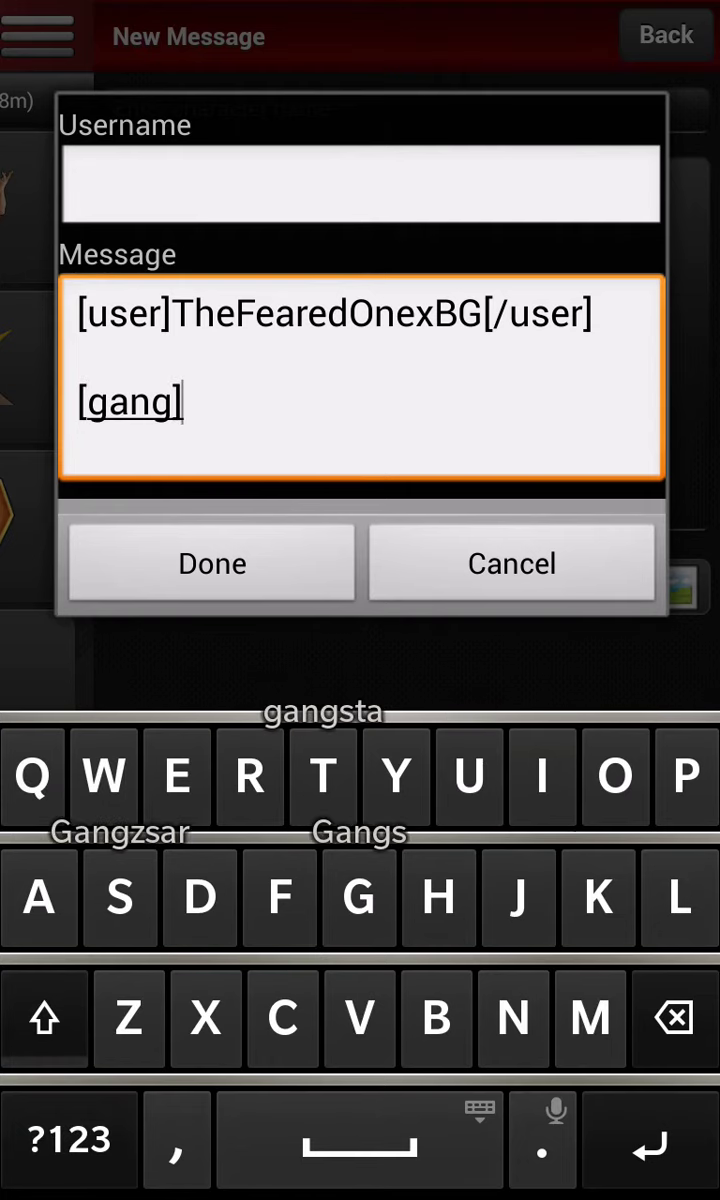
text(he)
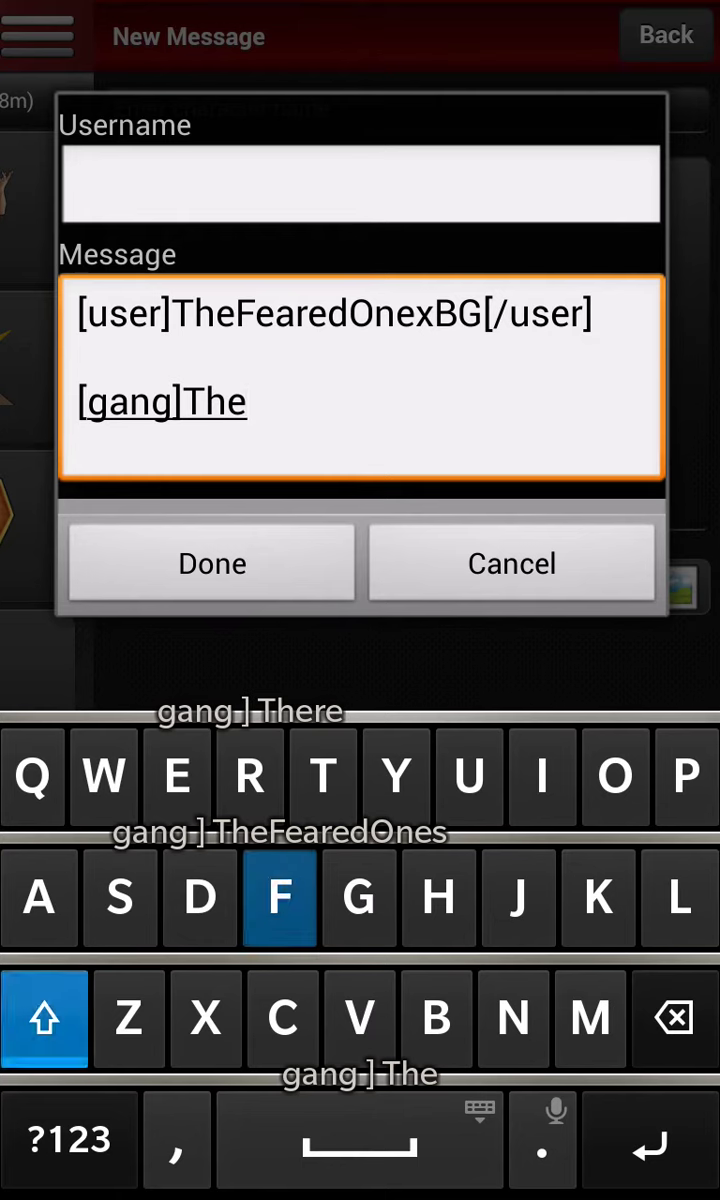
text(FearedOn)
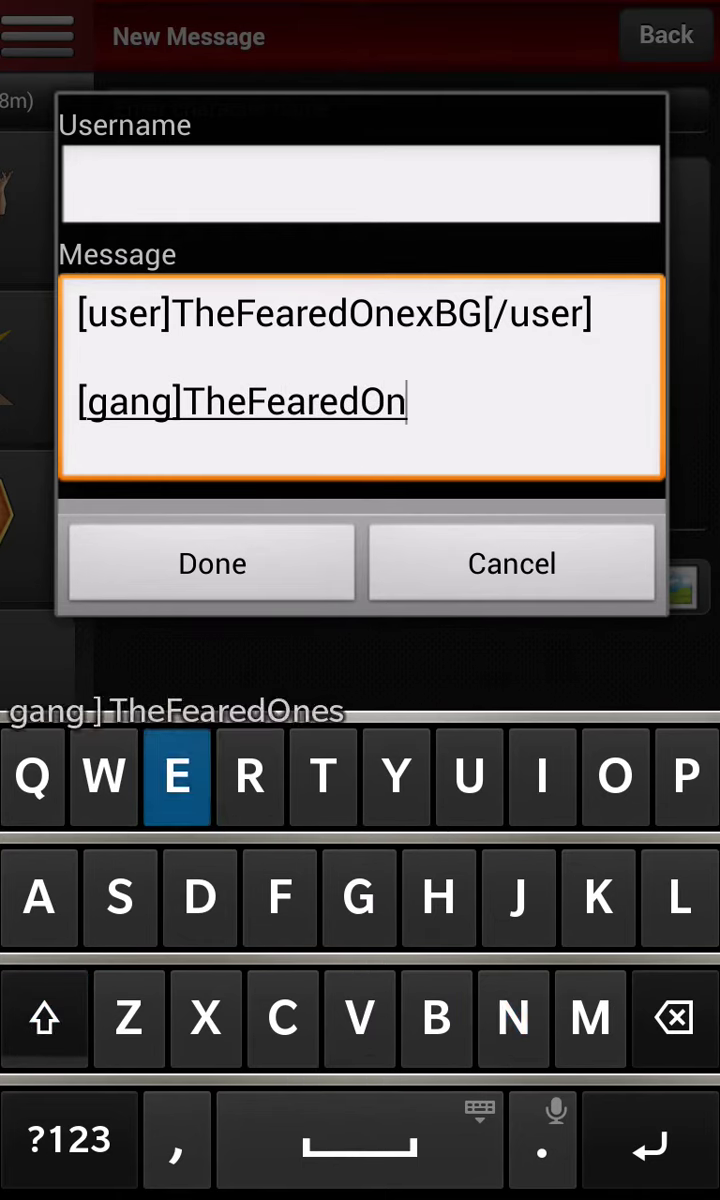
text(es[)
click(44, 1015)
text(/)
click(69, 1138)
click(37, 1018)
click(69, 1138)
click(44, 1015)
text([)
key(BackSpace)
click(69, 1138)
text(gang)
click(69, 1138)
click(44, 1015)
text(])
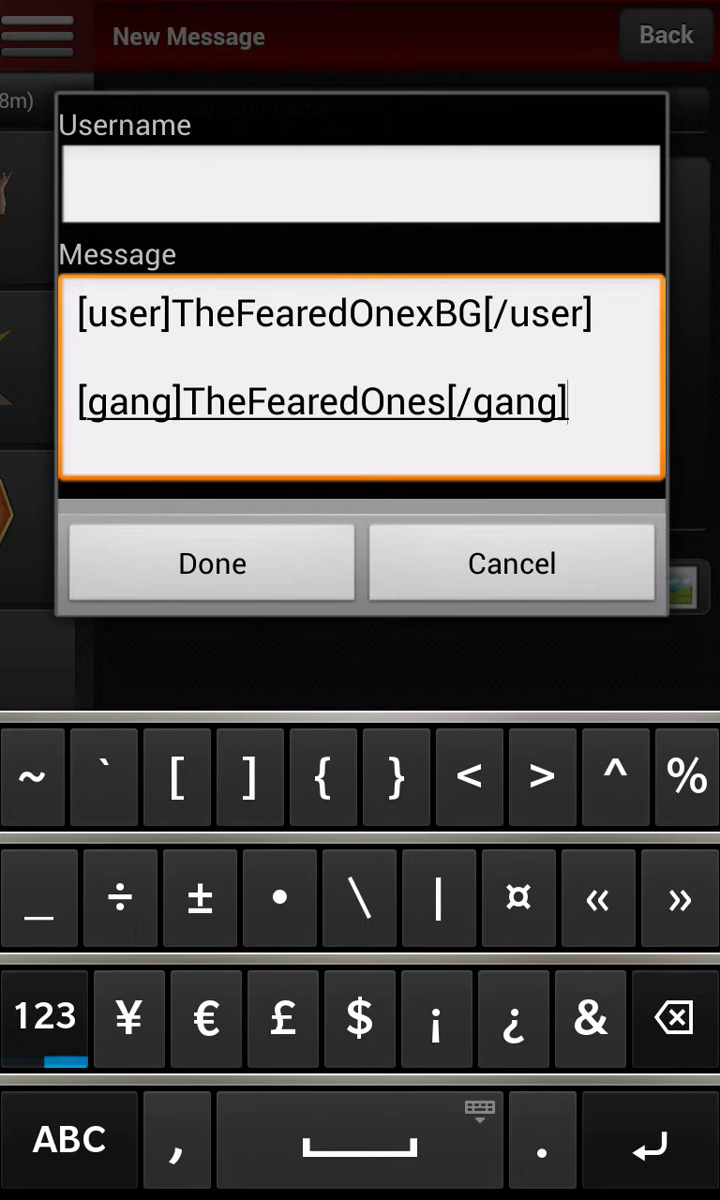
On a new line, type an opening [youtube] tag.
key(Return)
key(Return)
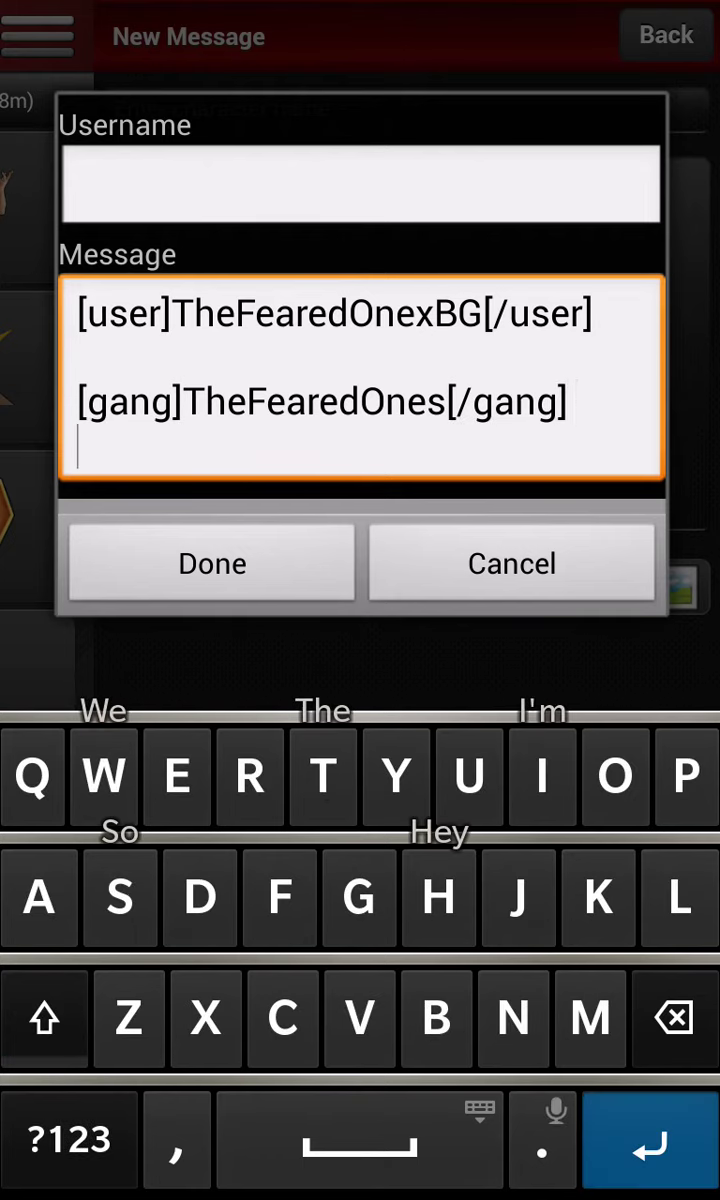
click(69, 1138)
click(44, 1015)
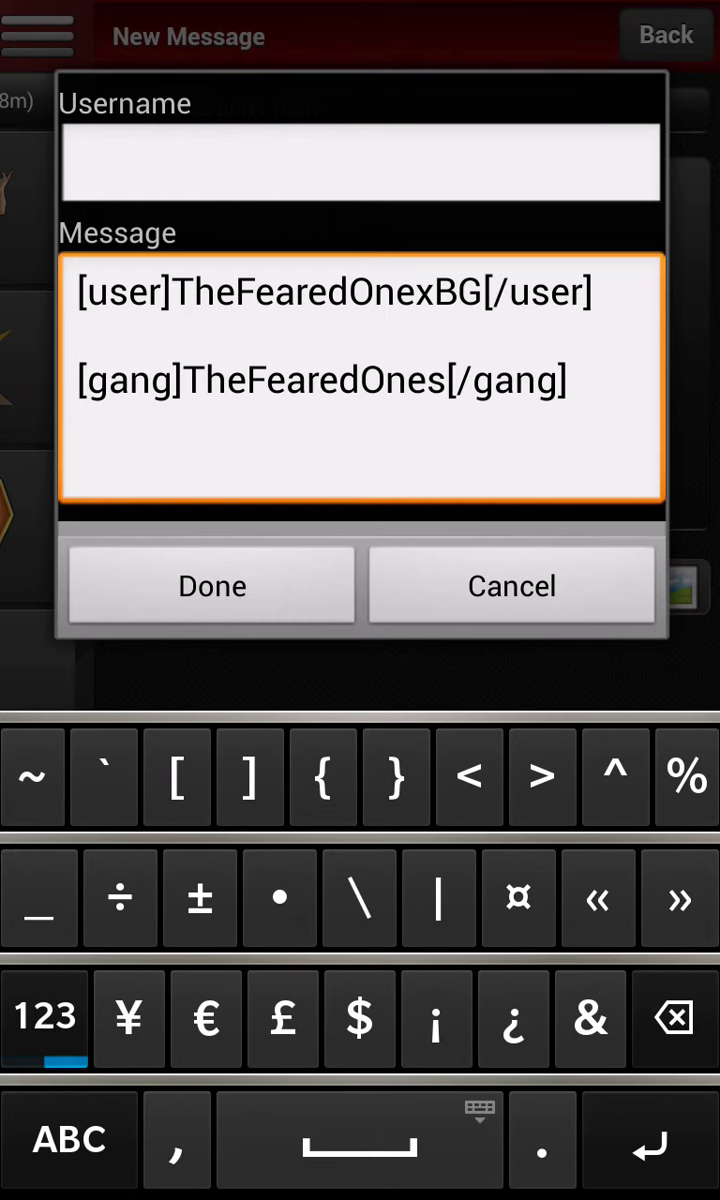
text([)
click(69, 1138)
text(youtube)
click(69, 1138)
click(44, 1015)
text(])
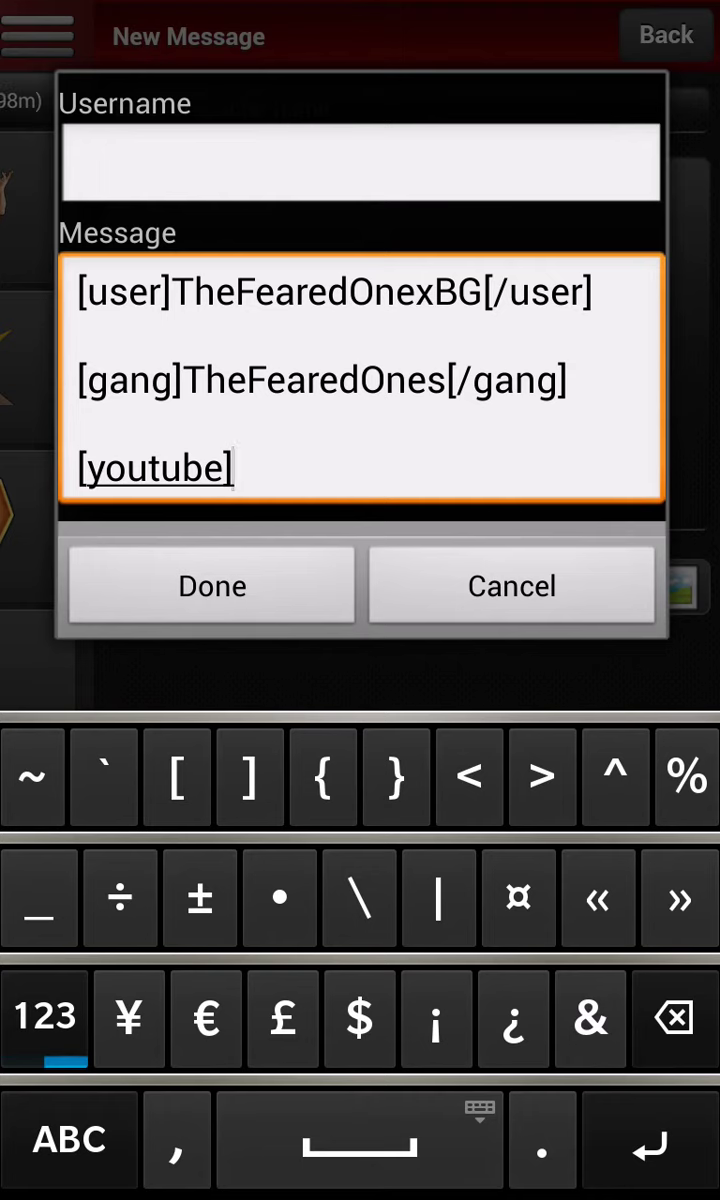
Type placeholder text after the [youtube] tag.
click(70, 1138)
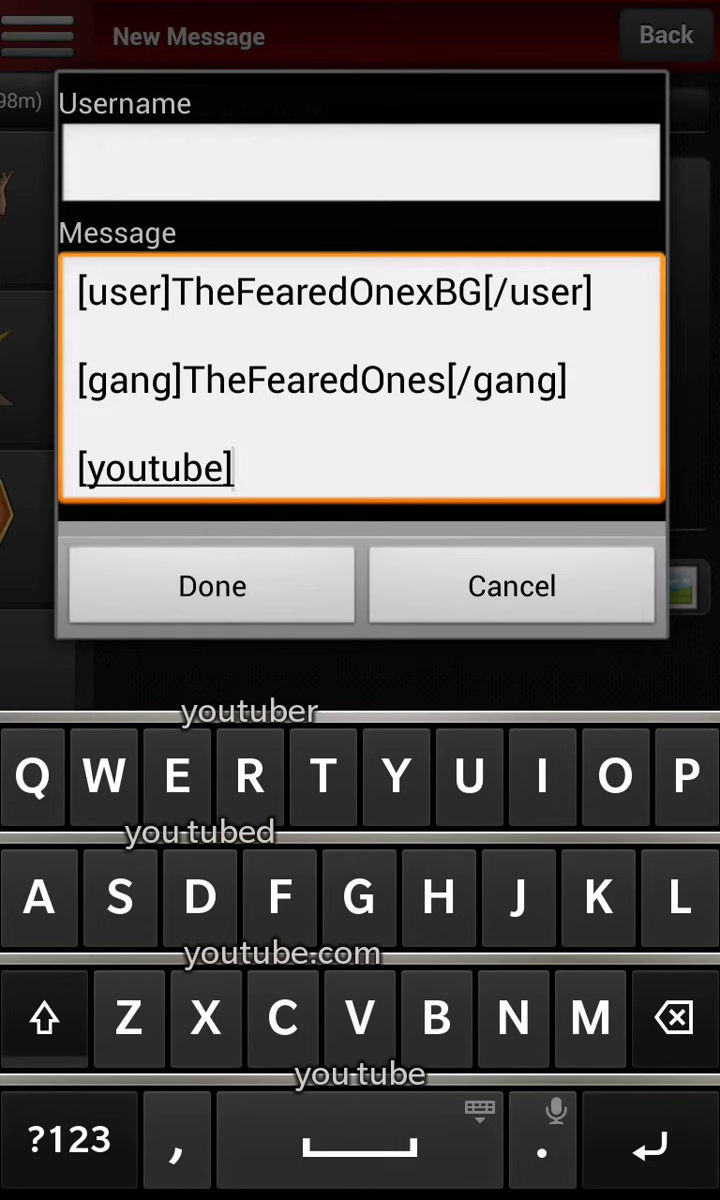
text(bdjdjd)
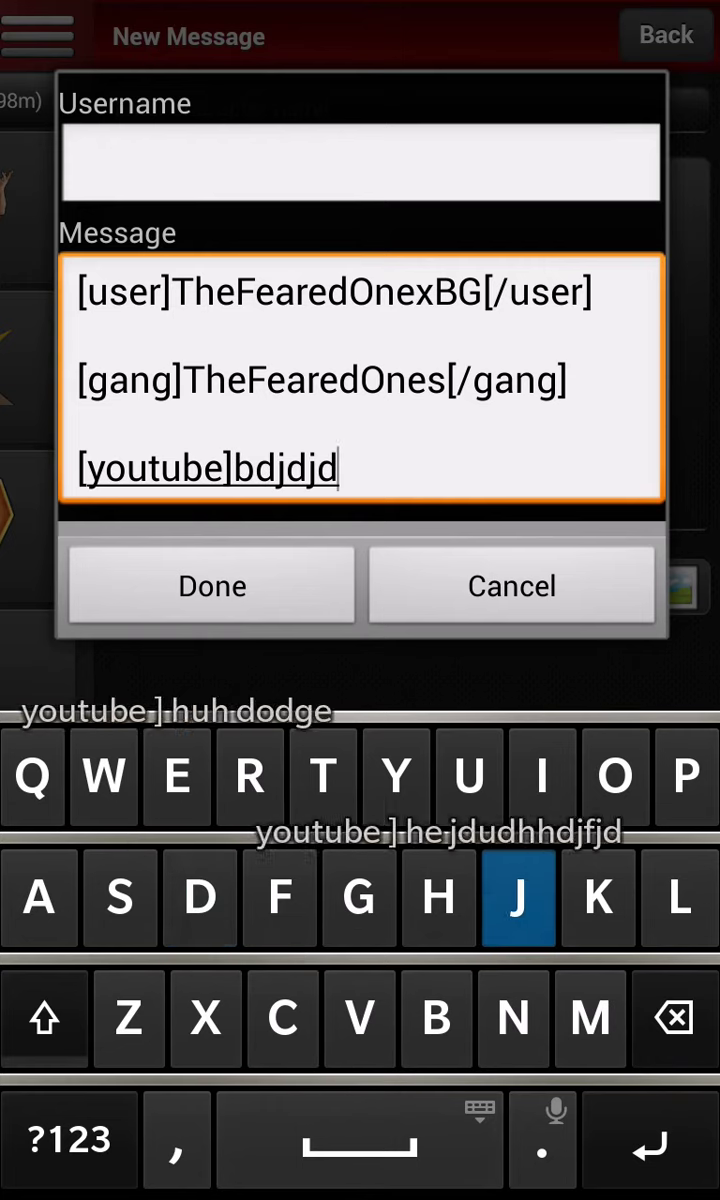
text(bsjdjdhdjdjbdhdjd)
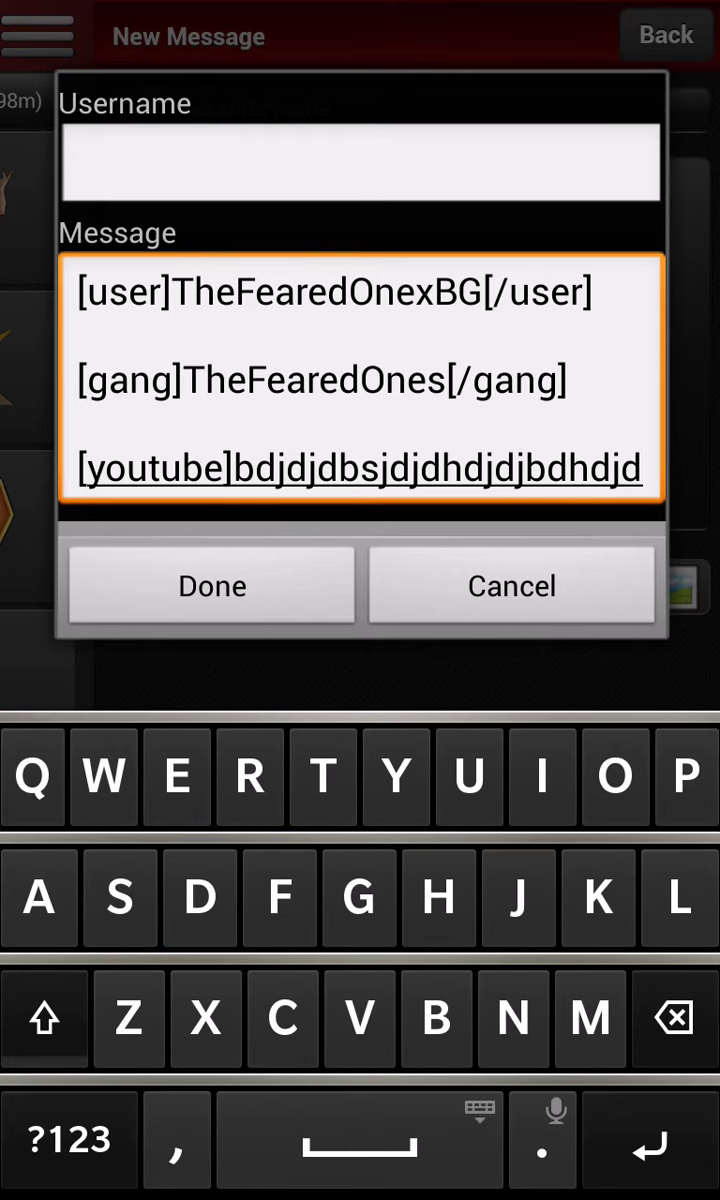
key(BackSpace)
key(BackSpace)
key(BackSpace)
key(BackSpace)
key(BackSpace)
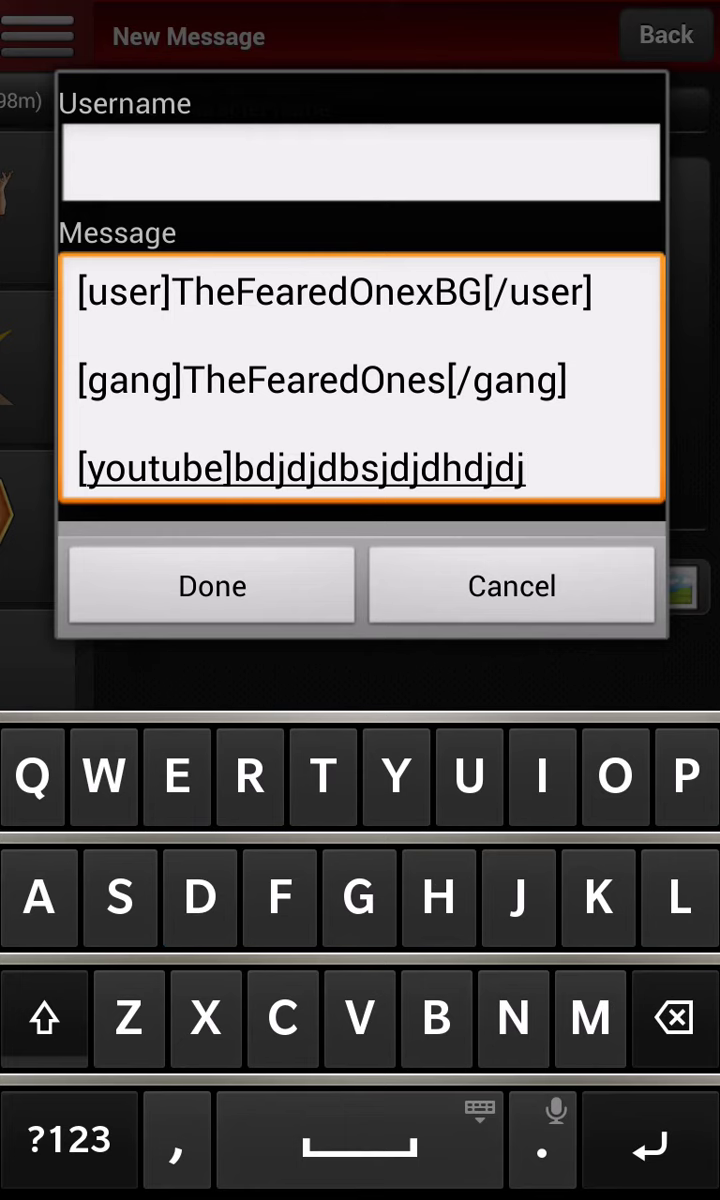
Close it with [/youtube], then cancel the message without sending.
click(69, 1139)
click(45, 1018)
text([)
click(69, 1139)
click(69, 1139)
text(/)
click(69, 1139)
text(youtube)
click(69, 1139)
click(45, 1018)
text(])
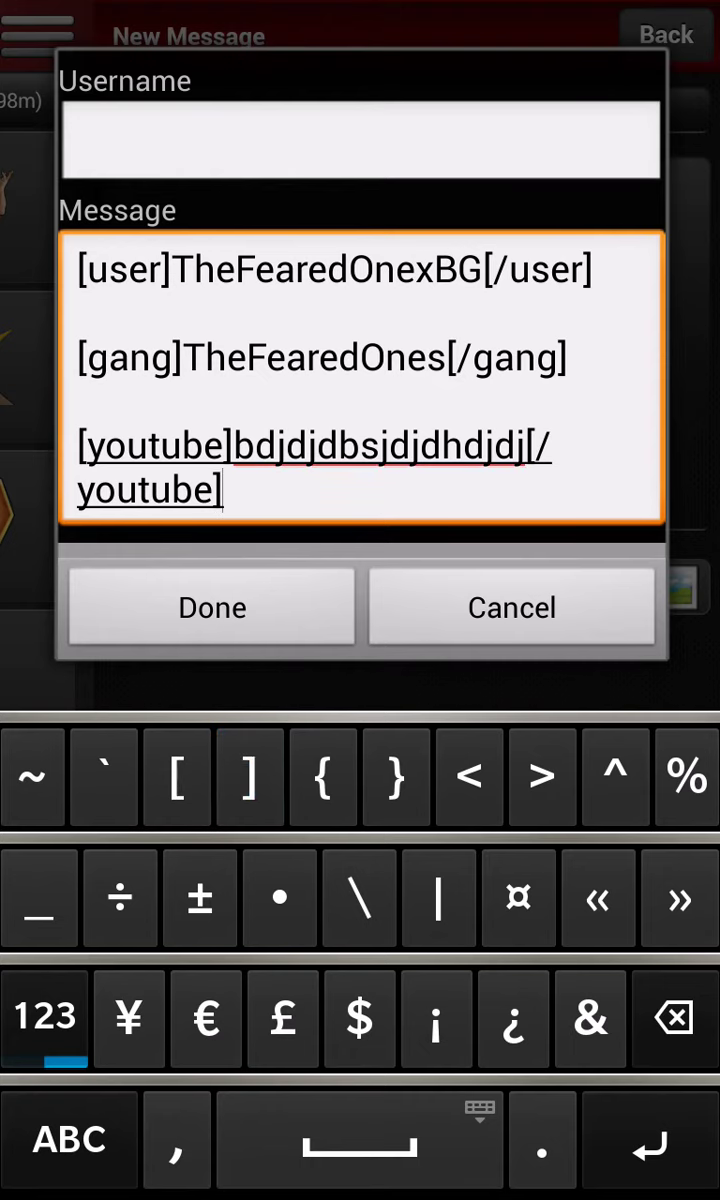
click(512, 607)
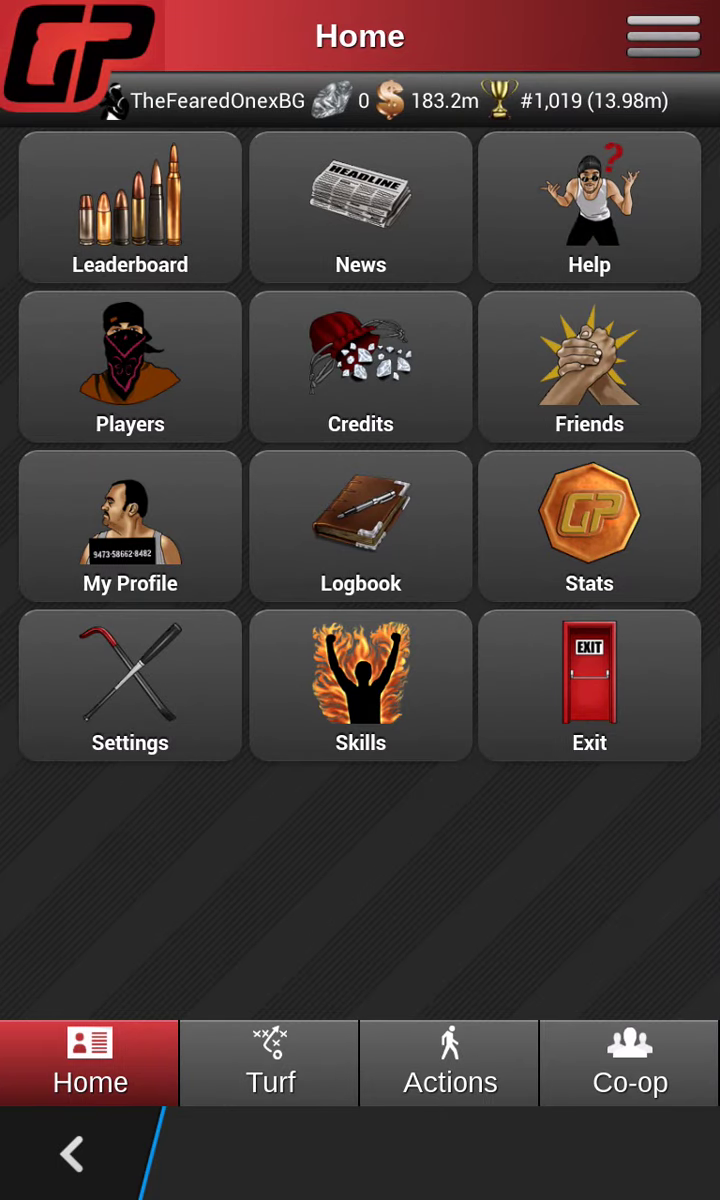
Open your own profile page and scroll its bio.
click(130, 530)
scroll(360, 560, down, 10)
scroll(360, 560, up, 2)
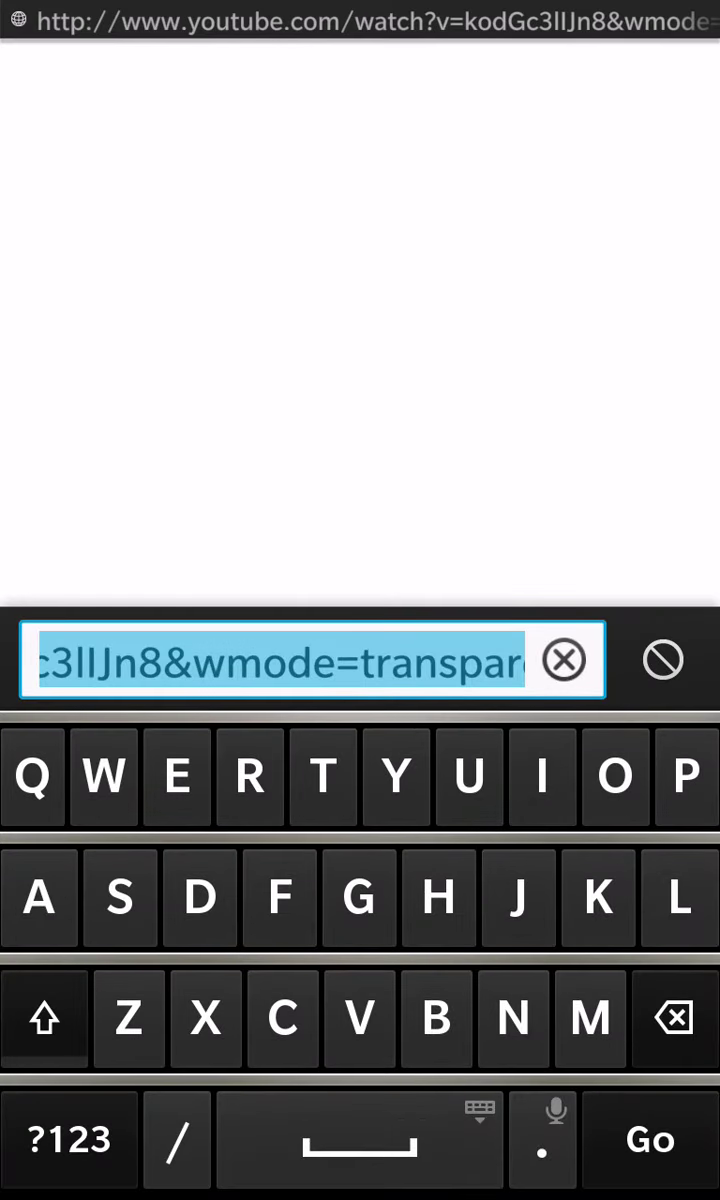
Close the browser that opened, reopen Gangster Paradise, and scroll to Hit List and Banned From Gang.
key(BackSpace)
drag(360, 1195, 360, 700)
click(393, 485)
click(187, 241)
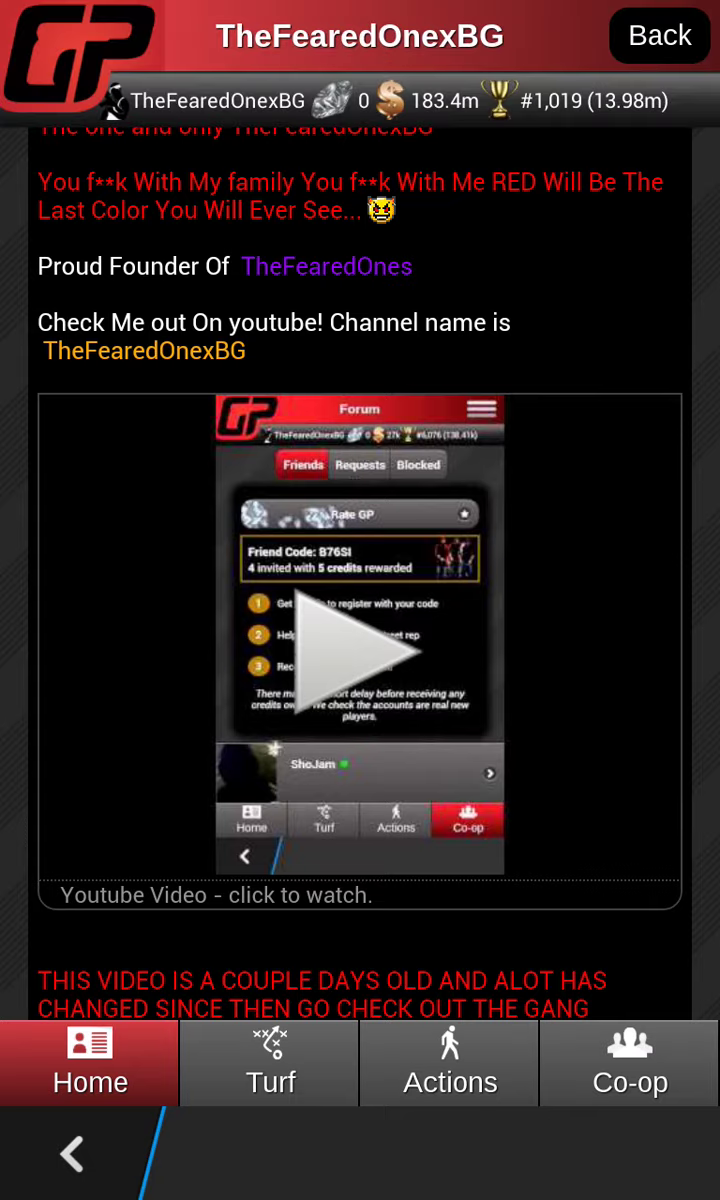
scroll(360, 560, down, 10)
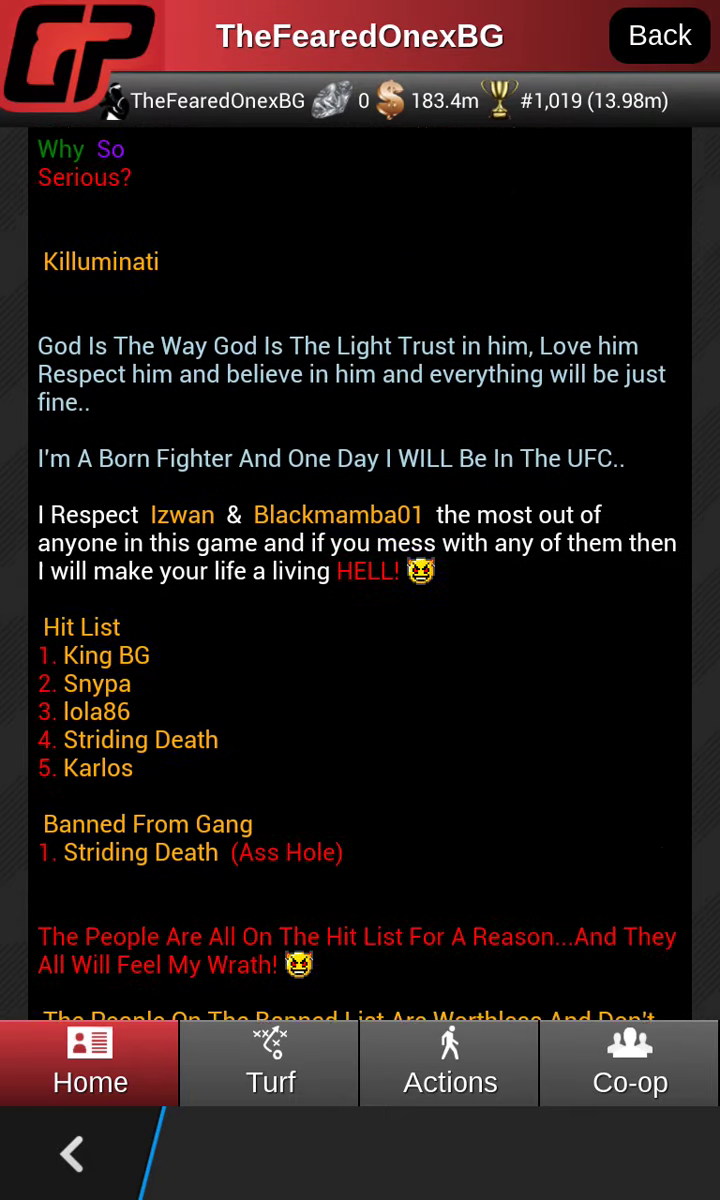
scroll(360, 560, down, 2)
View the banned player's profile, then go back to Home.
click(140, 666)
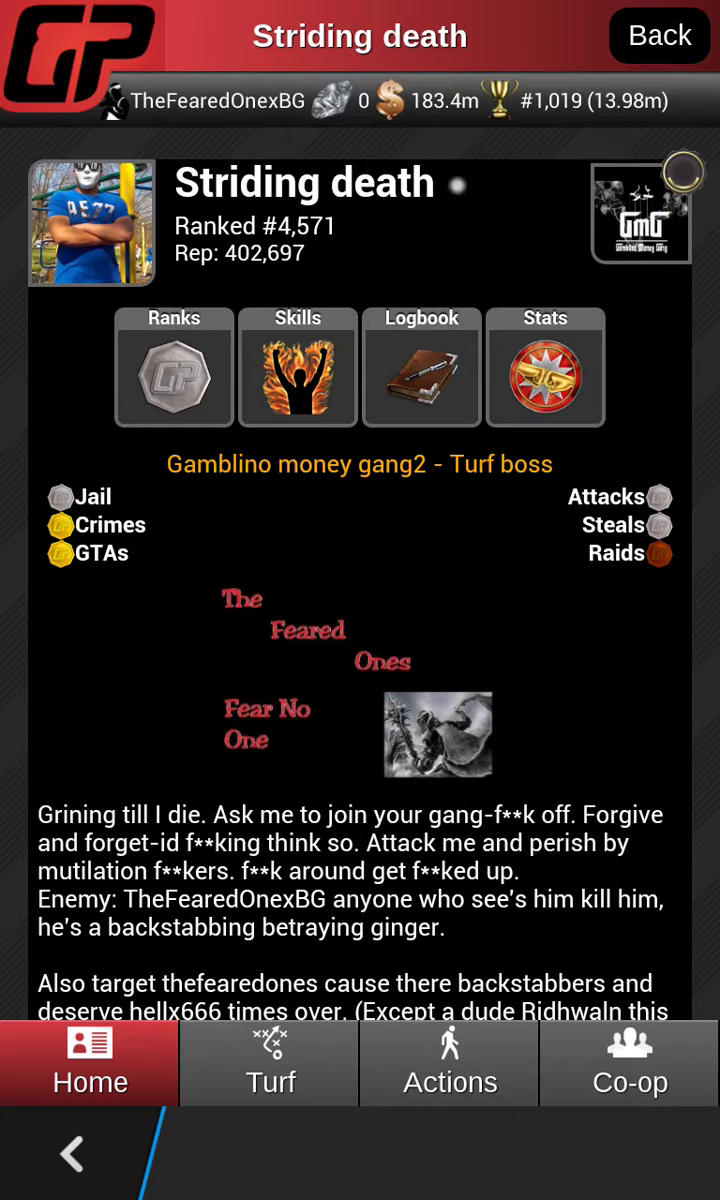
scroll(360, 560, down, 3)
scroll(360, 560, up, 3)
click(660, 36)
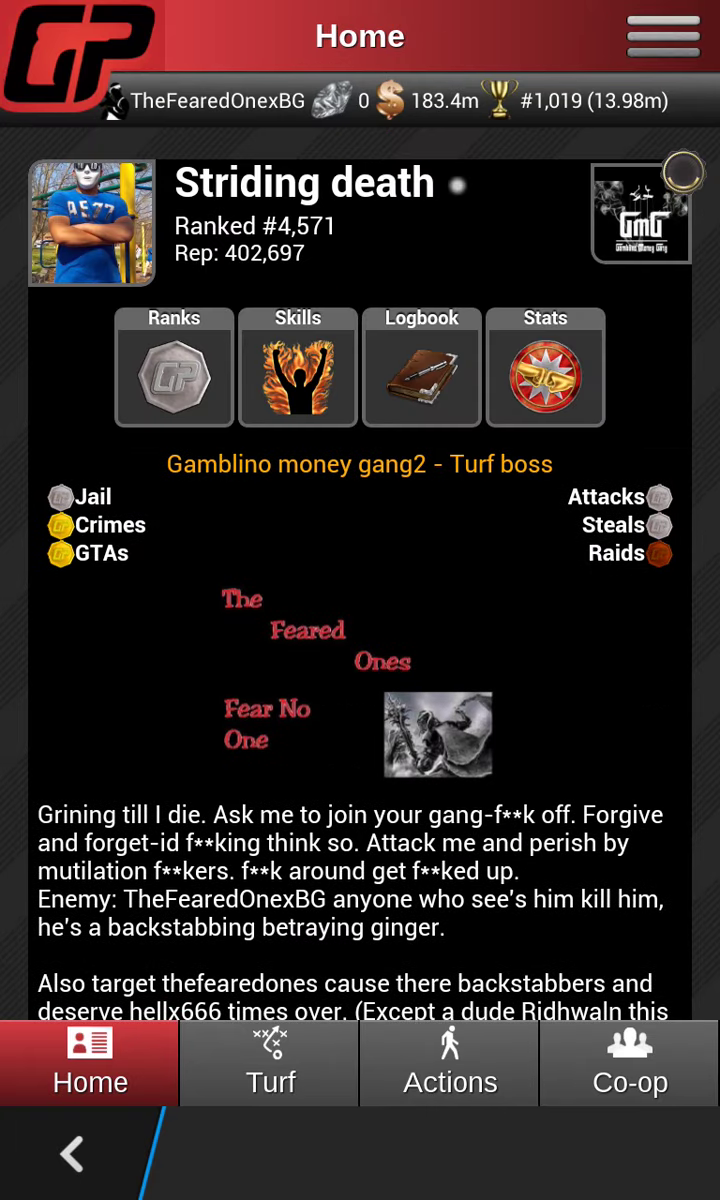
Open the TheFearedOnes profile from Co-op's Gang HQ, scroll its stats and banner, then return.
click(630, 1062)
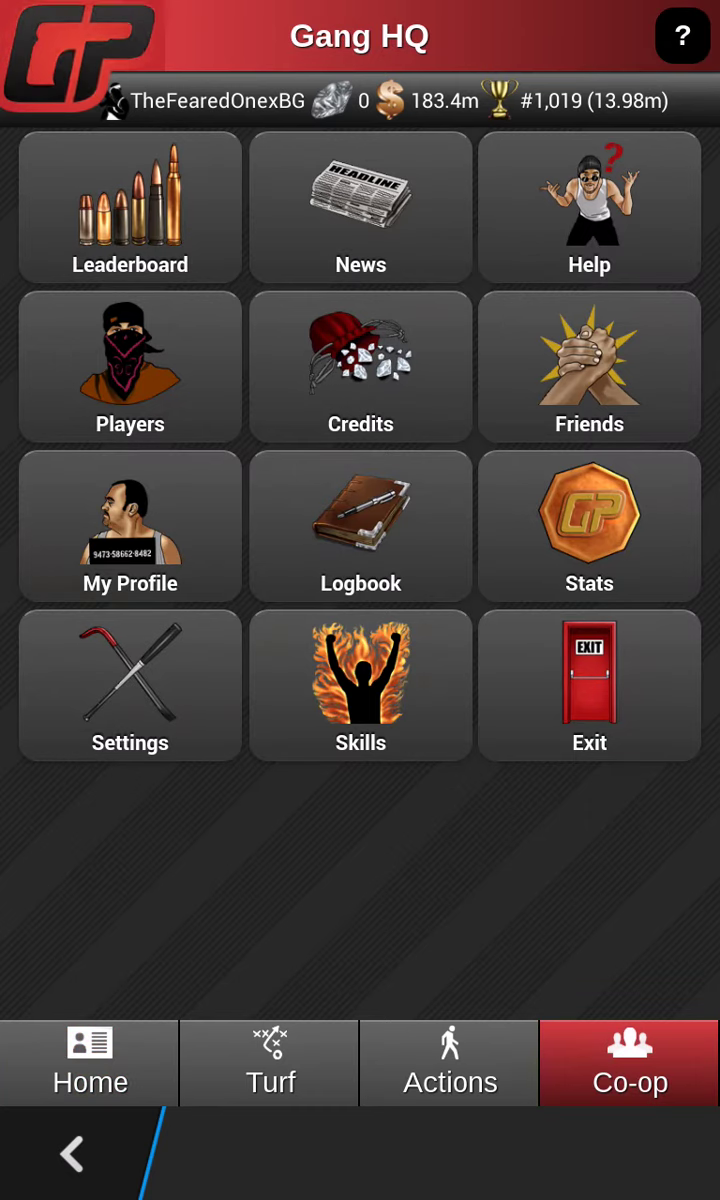
scroll(360, 600, down, 3)
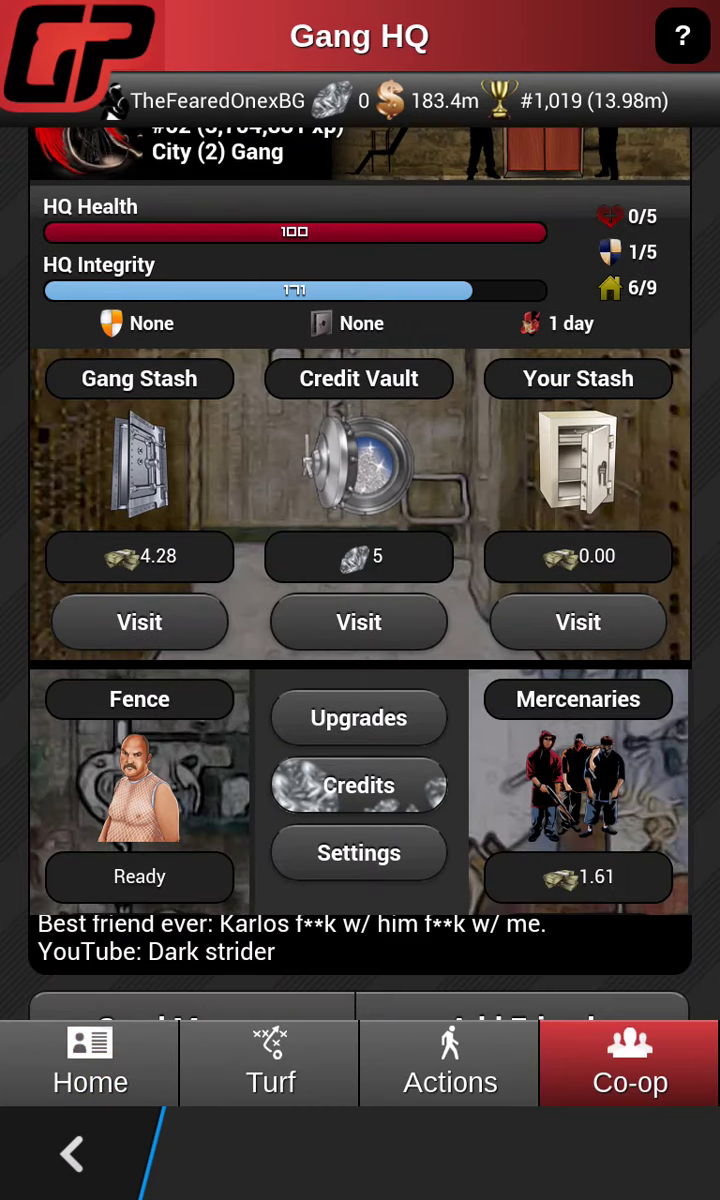
scroll(360, 600, up, 3)
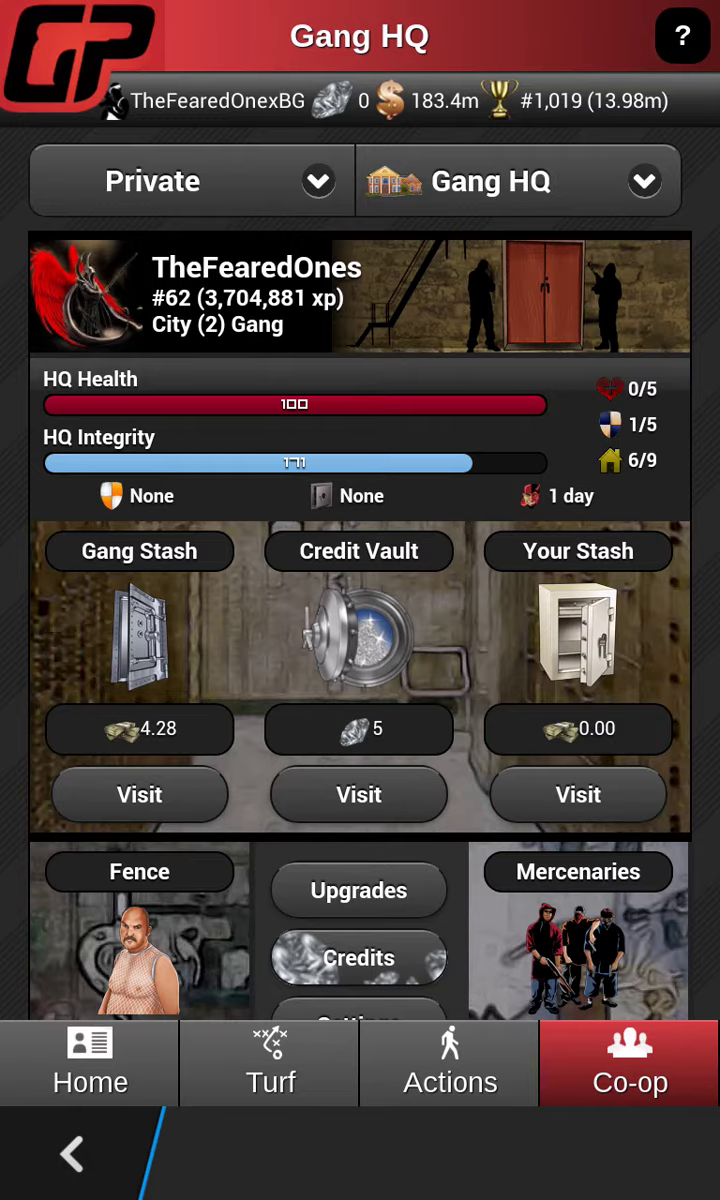
click(256, 267)
scroll(360, 600, down, 1)
scroll(360, 600, down, 2)
scroll(360, 600, down, 15)
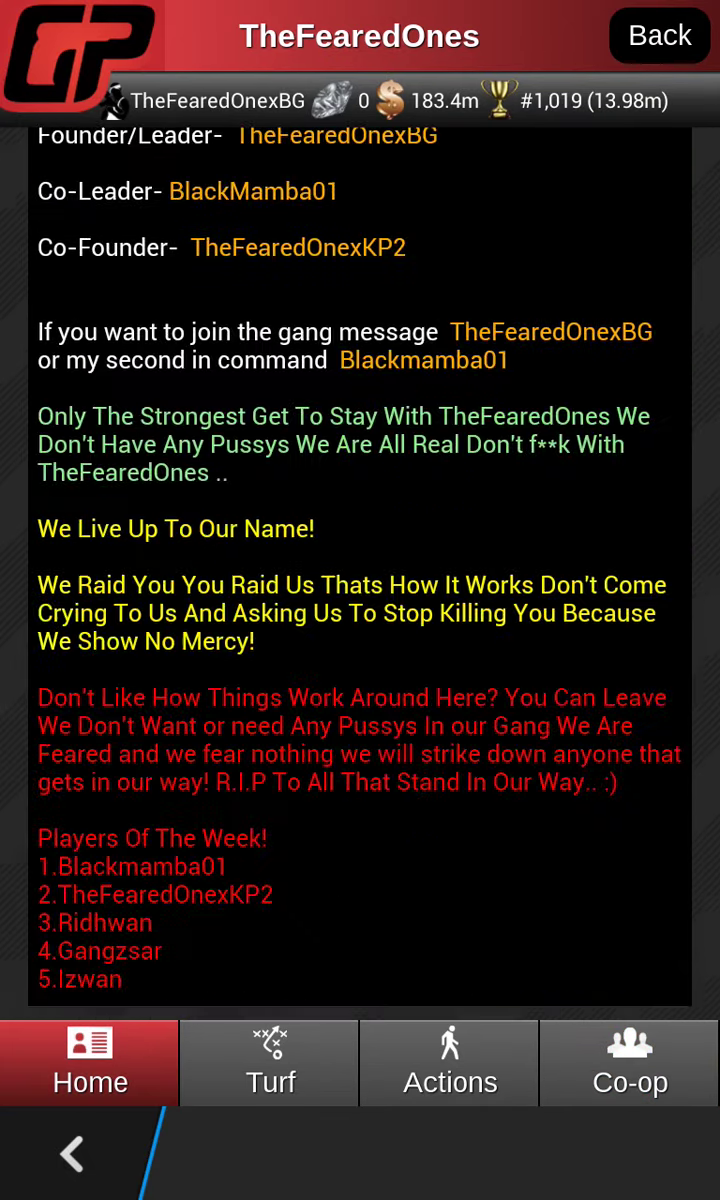
scroll(360, 570, down, 4)
scroll(360, 570, up, 15)
scroll(360, 570, up, 10)
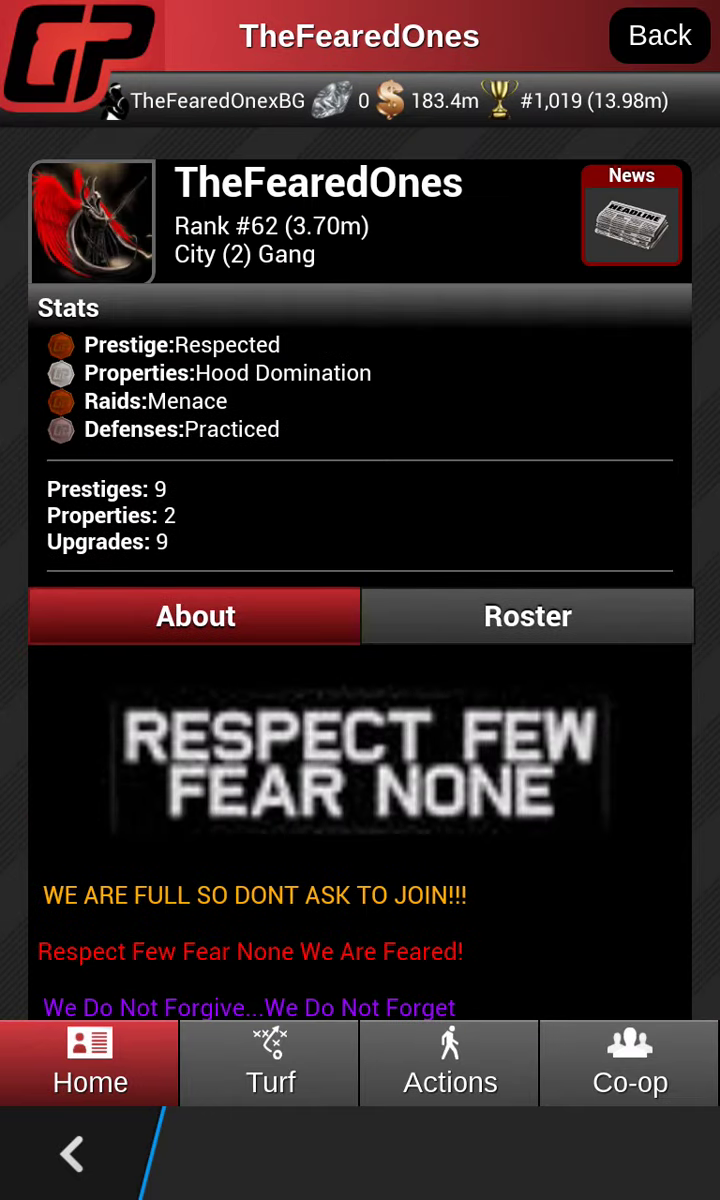
click(660, 36)
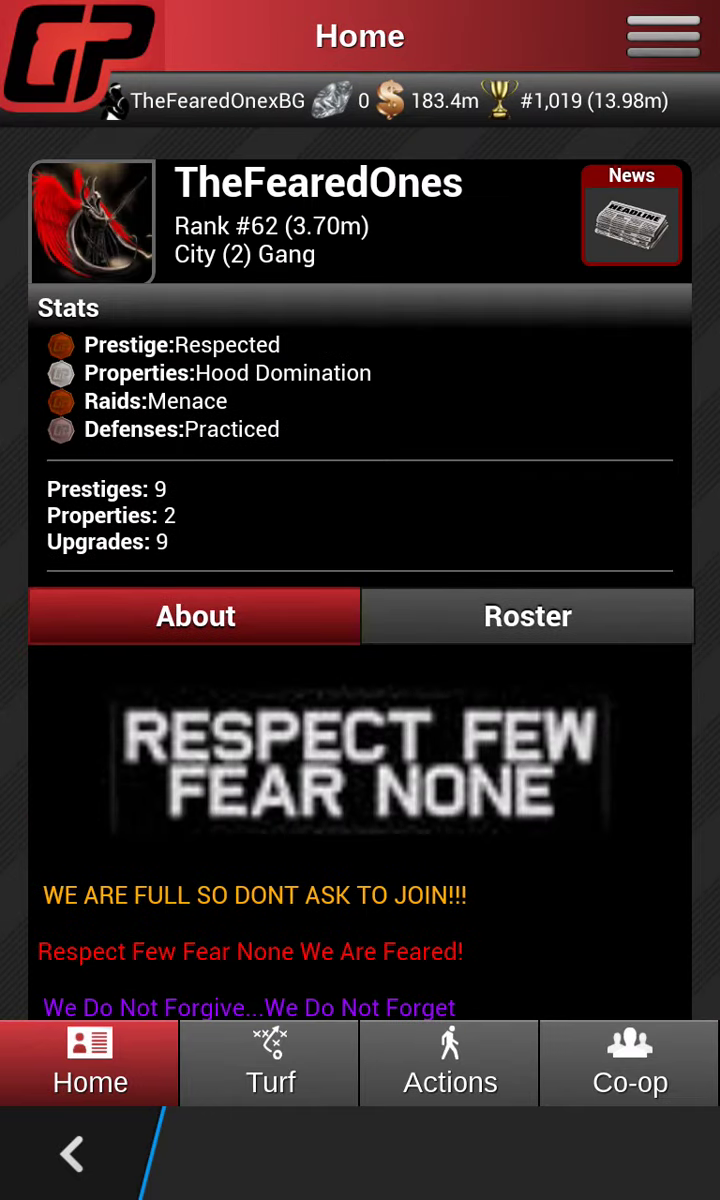
Switch apps through the app switcher, dismissing an ad, until PicsArt is back full screen.
drag(360, 1195, 360, 600)
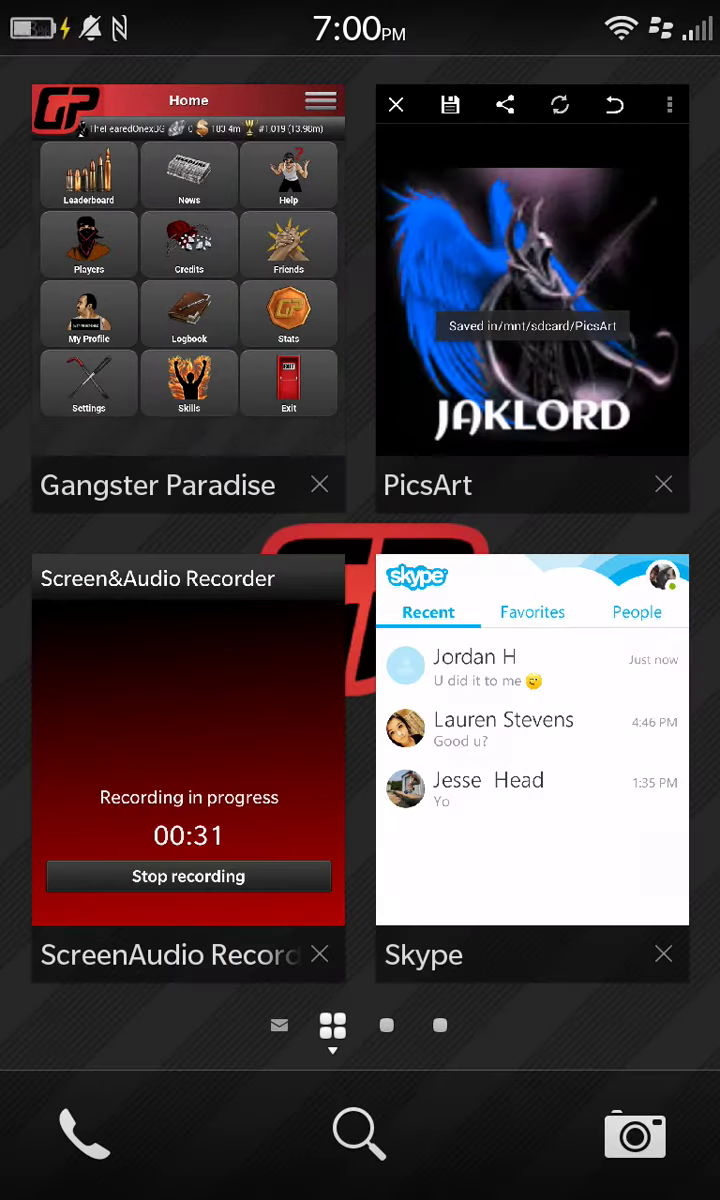
click(533, 294)
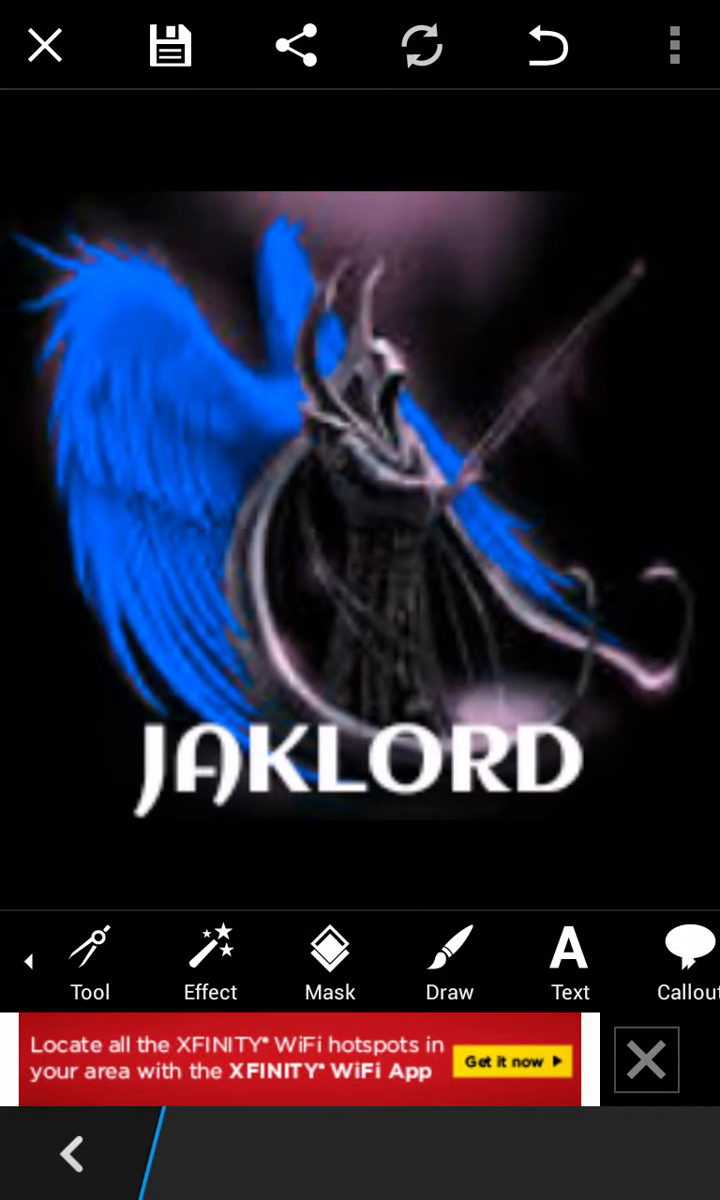
click(45, 45)
drag(360, 1195, 360, 600)
click(188, 750)
drag(360, 1195, 360, 600)
click(532, 270)
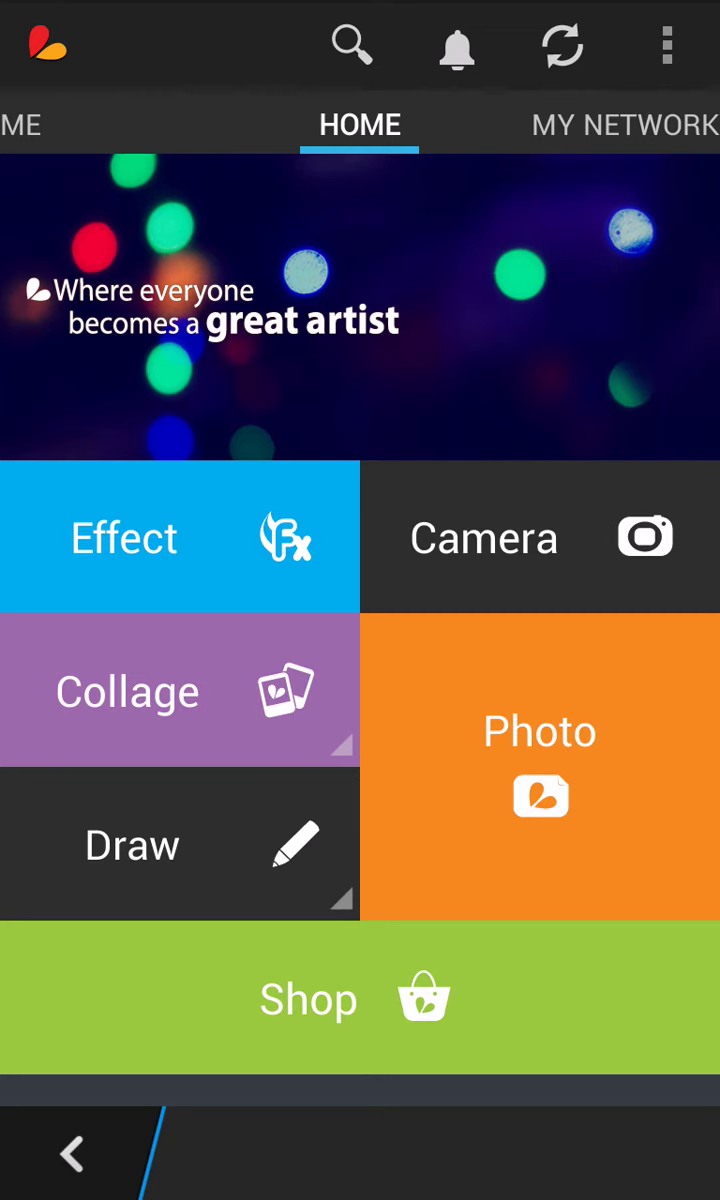
Start a photo edit in PicsArt with the recent RESPECT FEW FEAR NONE banner image.
click(180, 690)
click(540, 760)
click(540, 760)
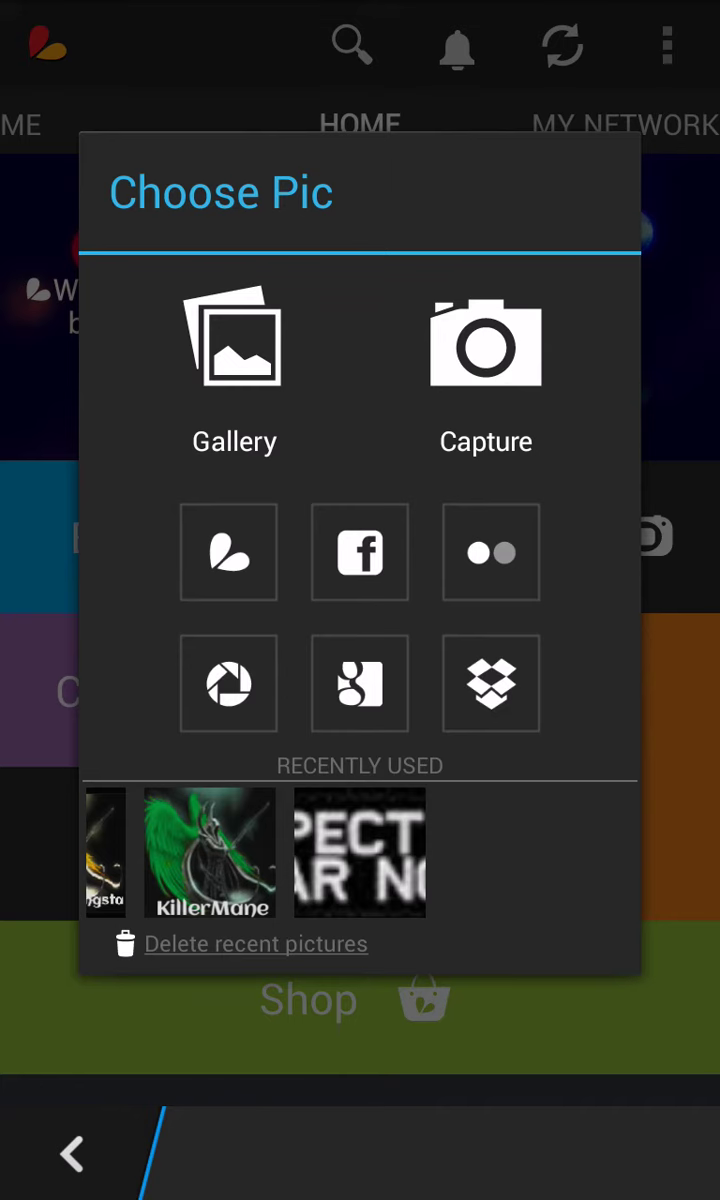
key(Escape)
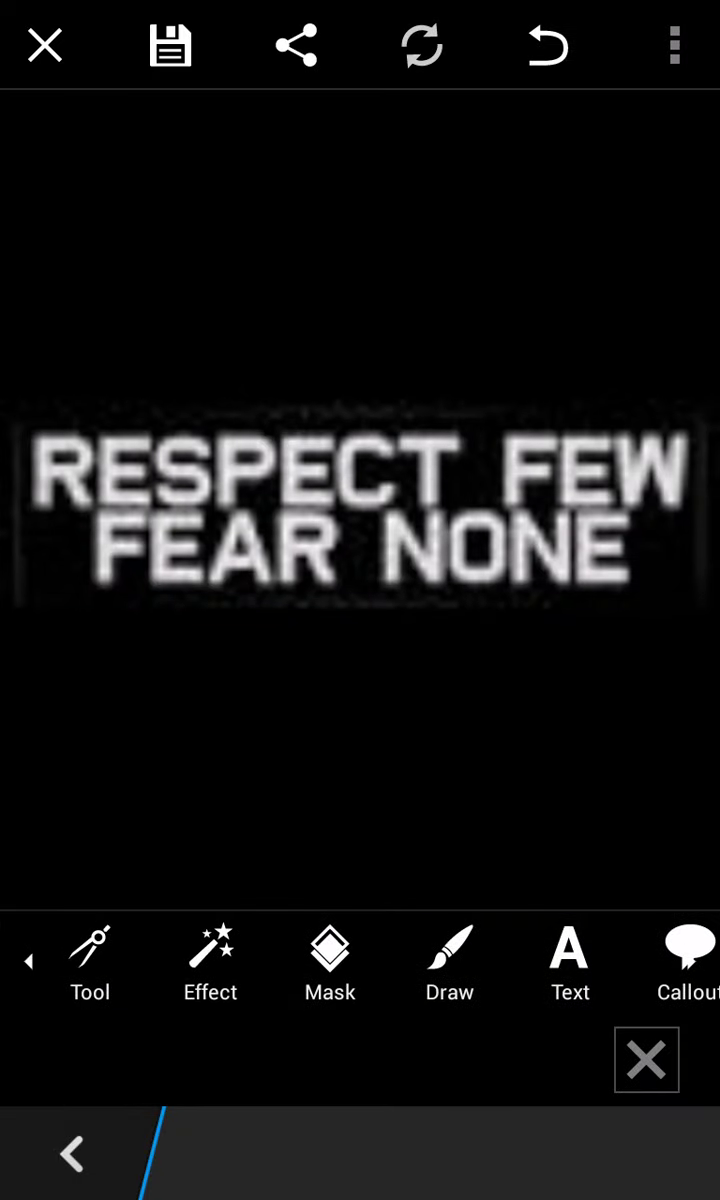
Try the Smart Blur effect on the banner, then close without saving it.
click(210, 960)
click(48, 942)
drag(600, 935, 250, 935)
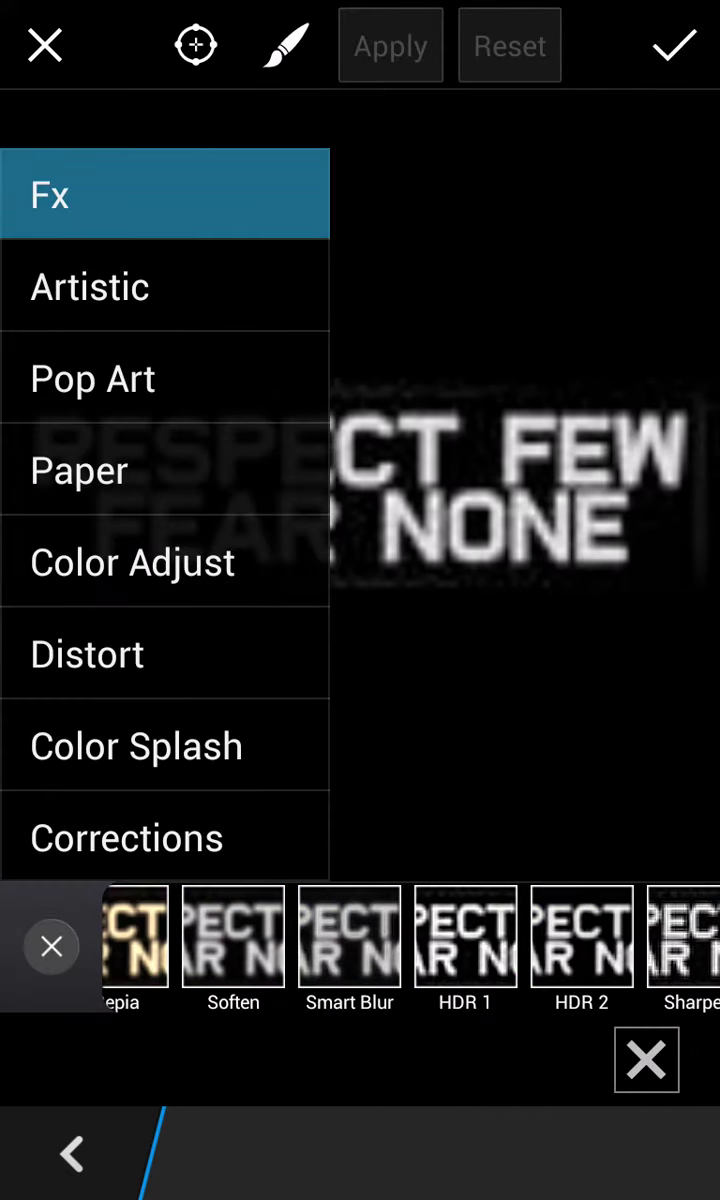
click(349, 936)
click(285, 45)
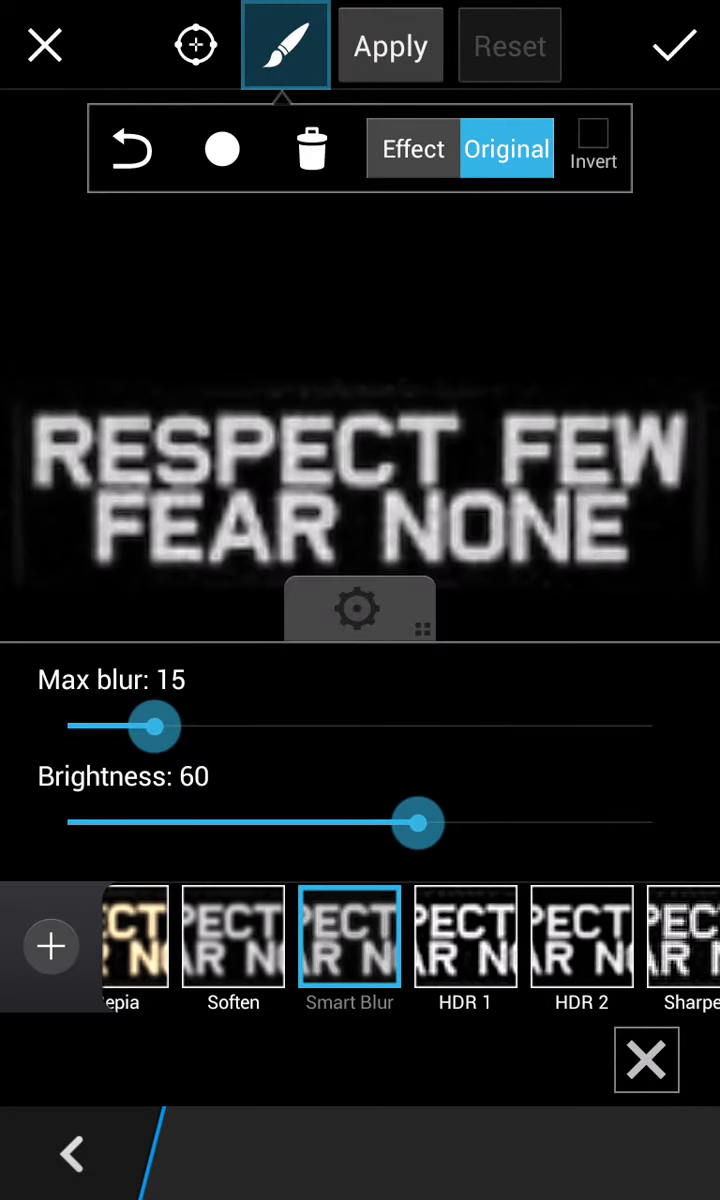
click(44, 45)
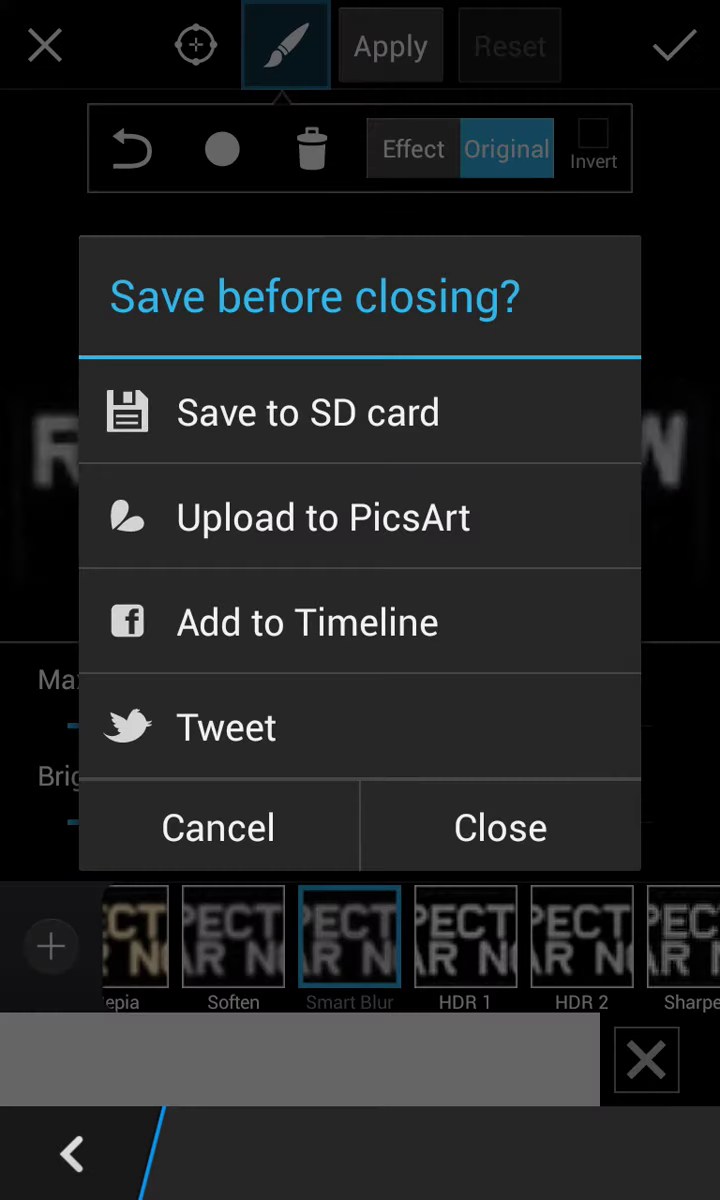
click(500, 827)
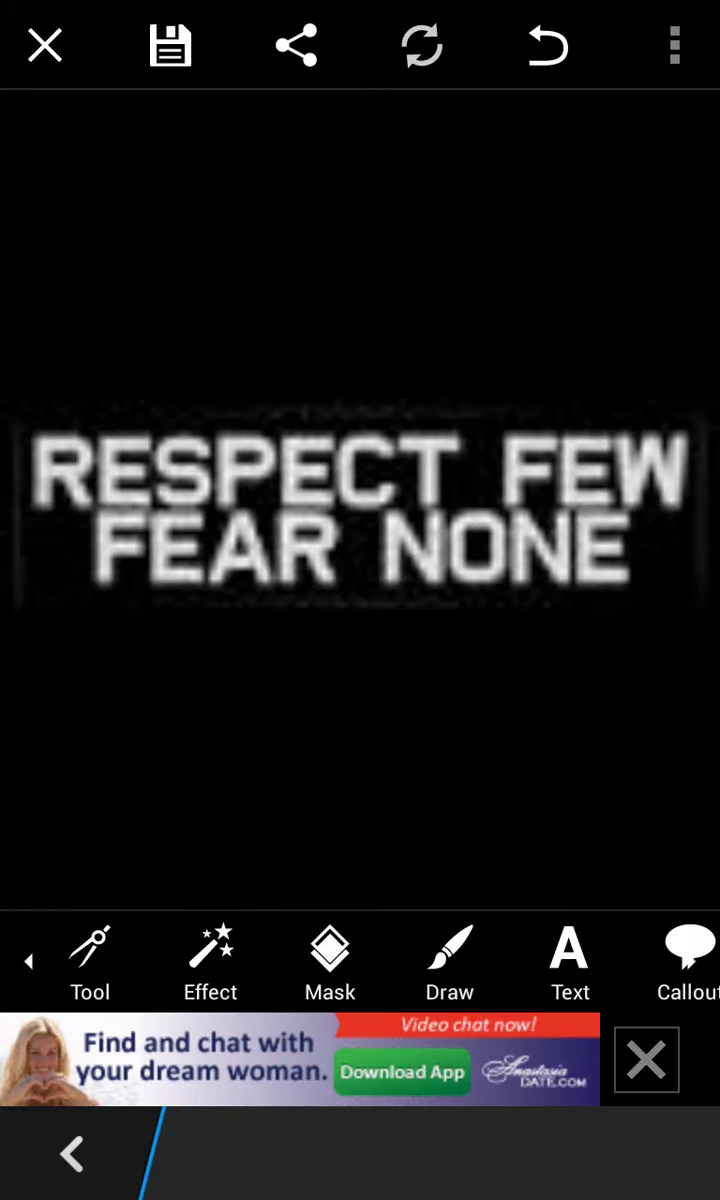
Reopen the image effects and show the Color Splash category.
click(90, 960)
click(90, 960)
click(210, 960)
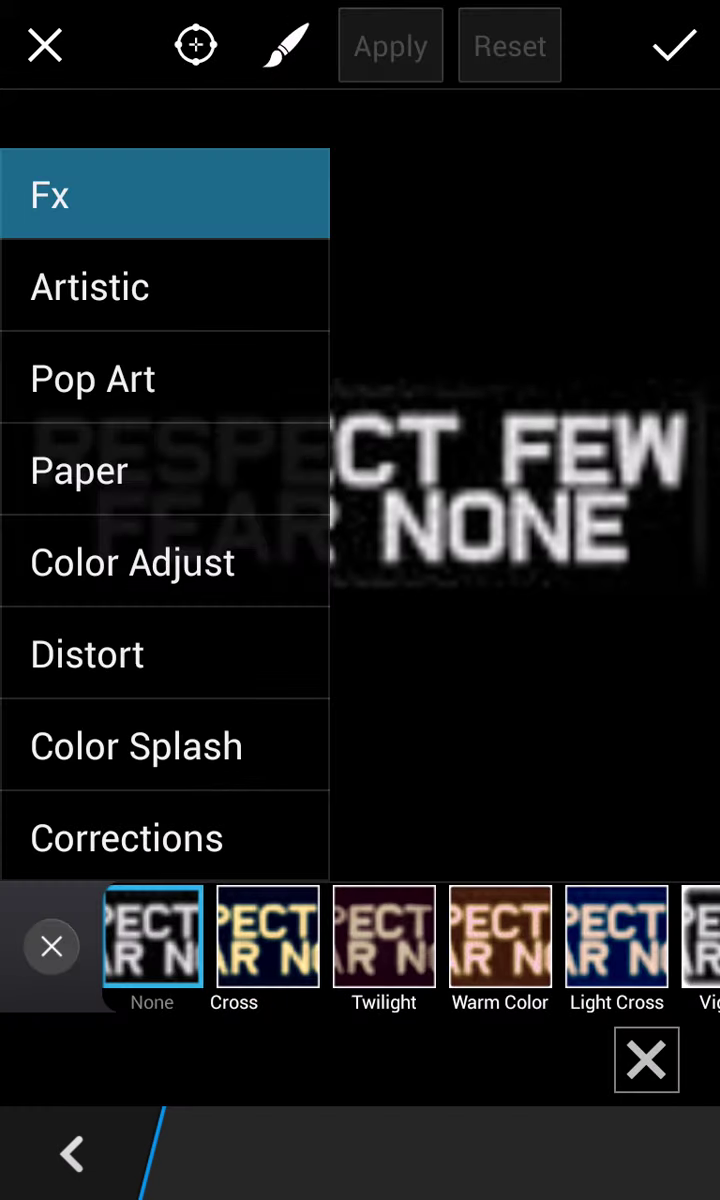
click(136, 746)
In Color Replace, sample the RESPECT lettering and try hues, ending at minimum 7, maximum 80.
click(268, 936)
mouse_move(324, 660)
mouse_down()
mouse_move(377, 474)
mouse_move(348, 659)
mouse_move(538, 616)
mouse_move(279, 553)
mouse_move(316, 530)
mouse_move(377, 450)
mouse_move(426, 436)
mouse_move(518, 449)
mouse_move(423, 482)
mouse_move(321, 567)
mouse_move(236, 586)
mouse_up()
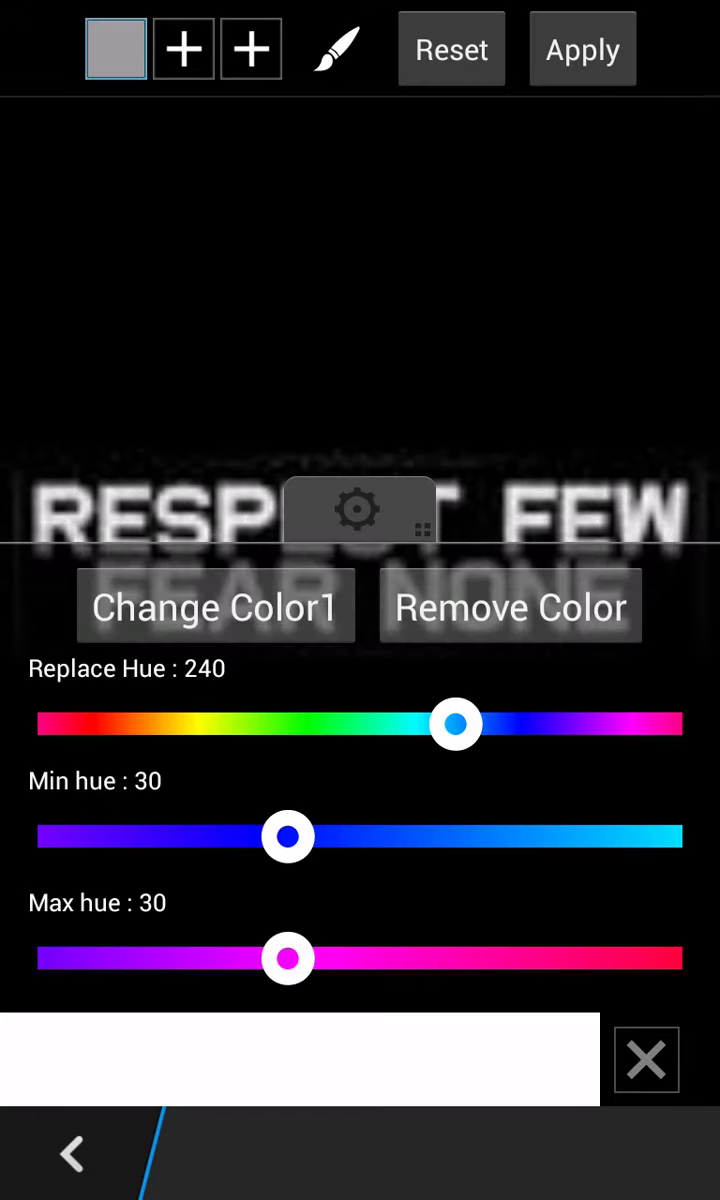
mouse_move(455, 724)
mouse_down()
mouse_move(70, 722)
mouse_move(650, 724)
mouse_up()
drag(288, 837, 650, 837)
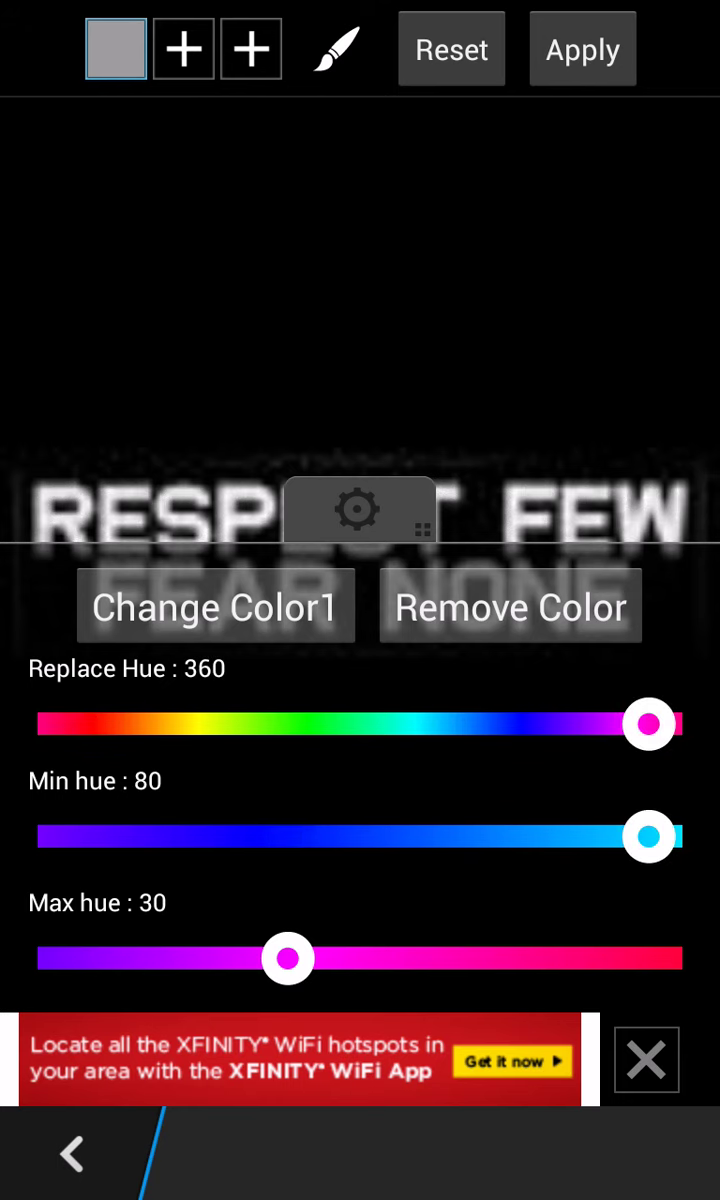
drag(288, 958, 70, 958)
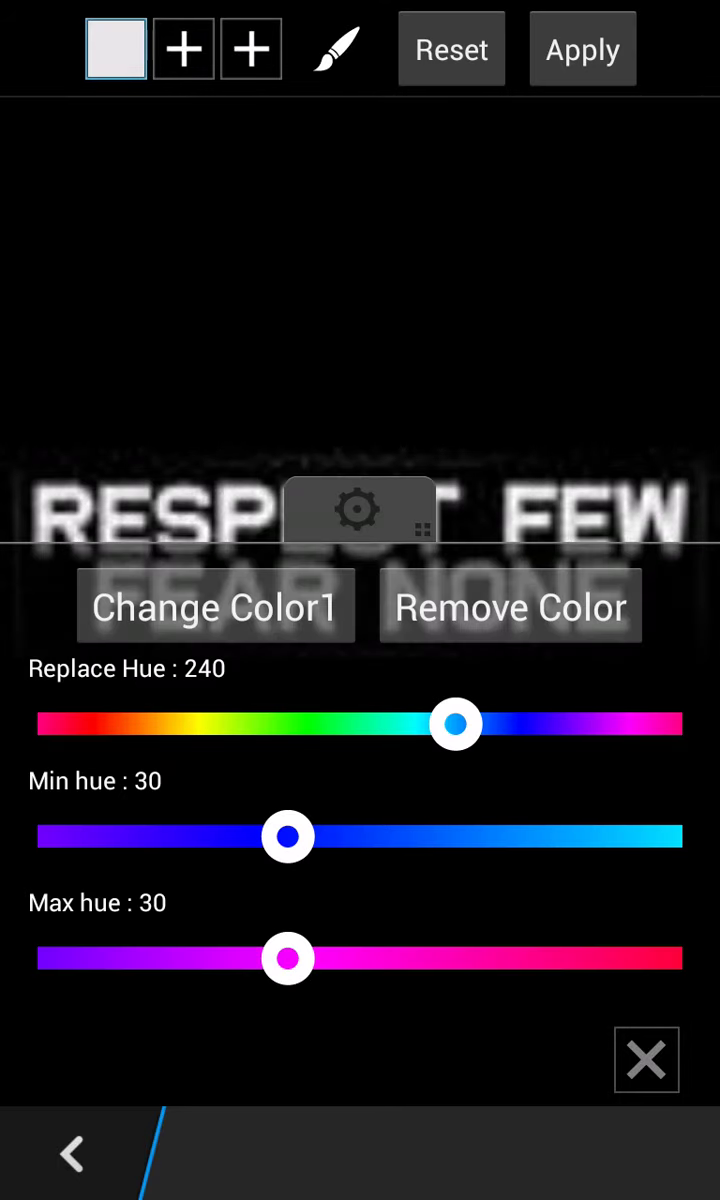
mouse_move(455, 724)
mouse_down()
mouse_move(645, 724)
mouse_move(70, 724)
mouse_up()
mouse_move(288, 837)
mouse_down()
mouse_move(649, 837)
mouse_move(86, 837)
mouse_move(640, 837)
mouse_move(121, 837)
mouse_up()
drag(288, 958, 649, 958)
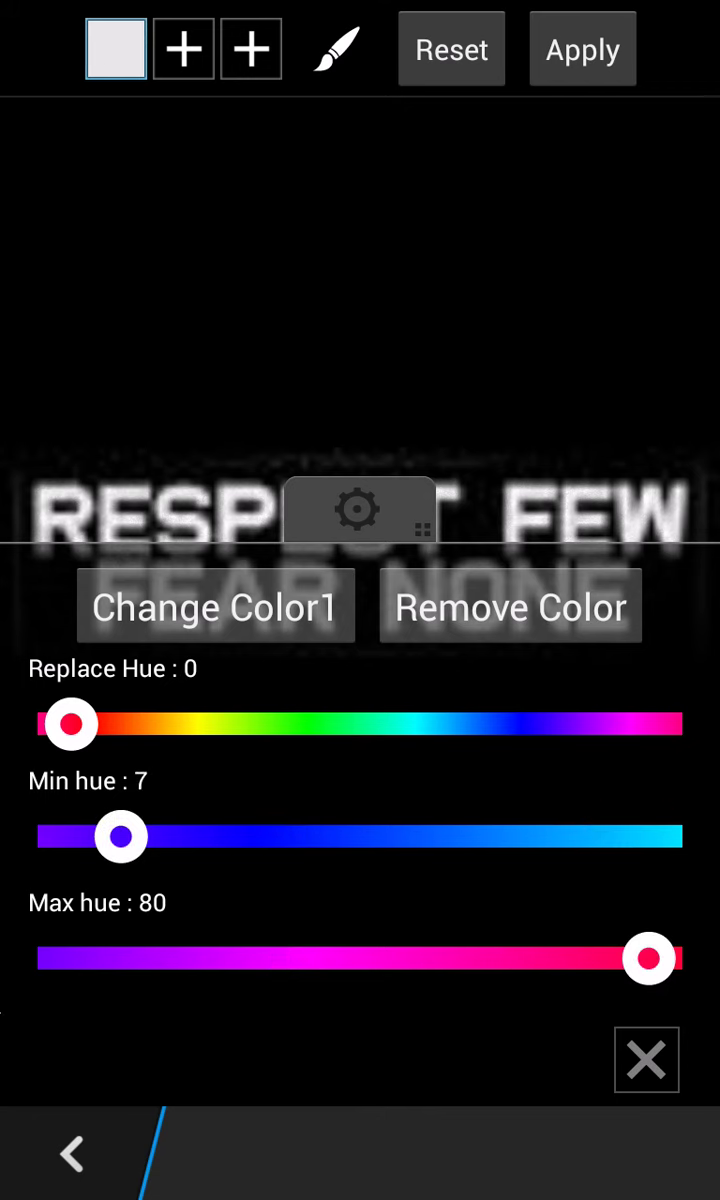
Re-sample above the text with hue 0 and minimum 80, reset, and minimize PicsArt.
click(510, 607)
mouse_move(359, 525)
mouse_down()
mouse_move(308, 581)
mouse_move(359, 450)
mouse_up()
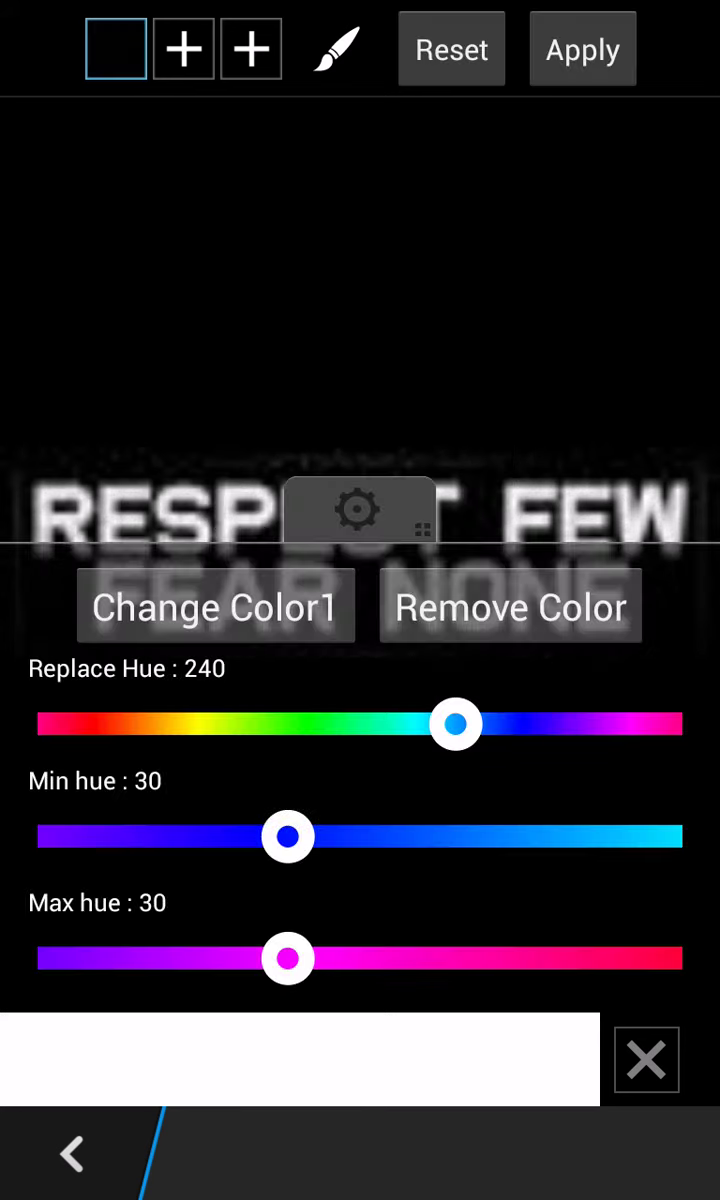
mouse_move(455, 724)
mouse_down()
mouse_move(70, 724)
mouse_move(649, 724)
mouse_up()
drag(288, 837, 649, 837)
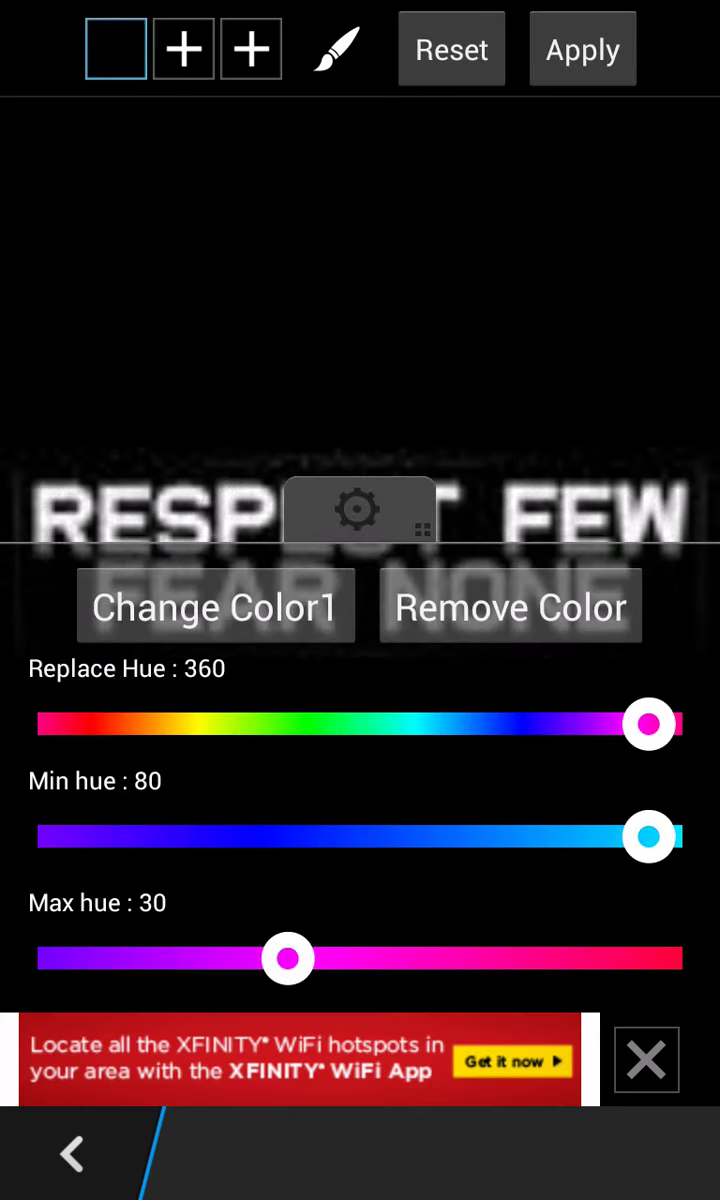
click(451, 49)
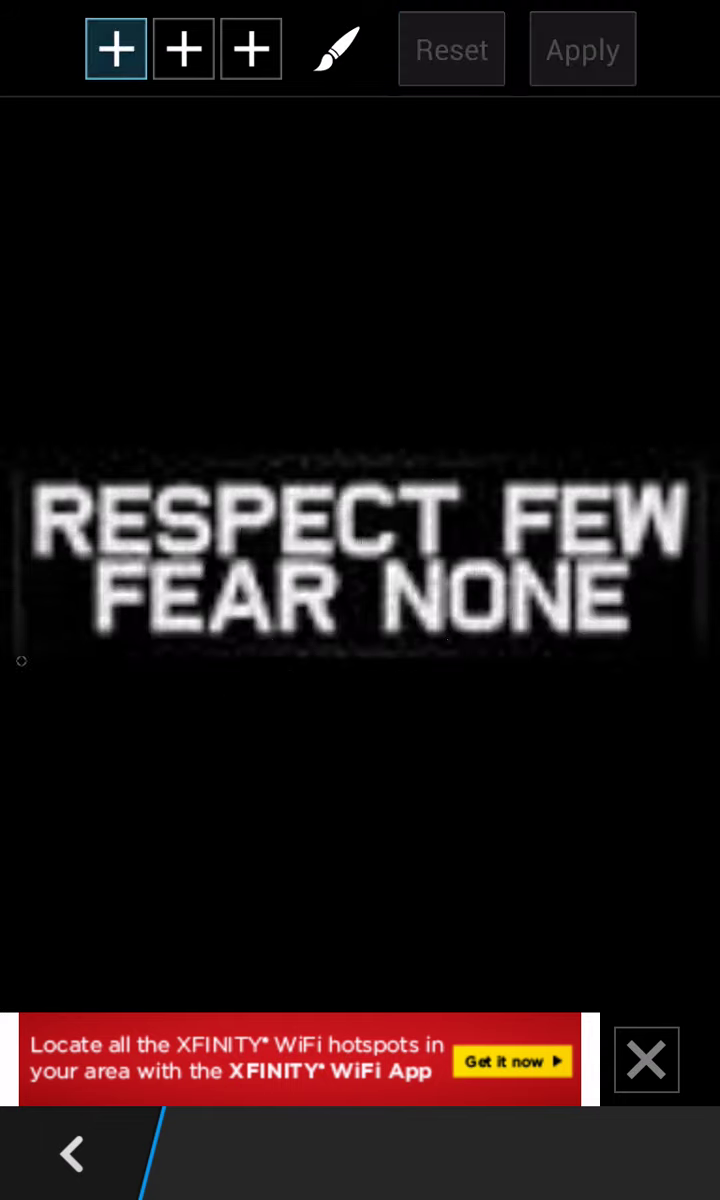
drag(360, 1195, 360, 700)
mouse_move(600, 700)
mouse_down()
mouse_move(120, 700)
mouse_move(600, 700)
mouse_up()
Bring Screen&Audio Recorder back full screen, its recording still running at 07:20.
click(532, 250)
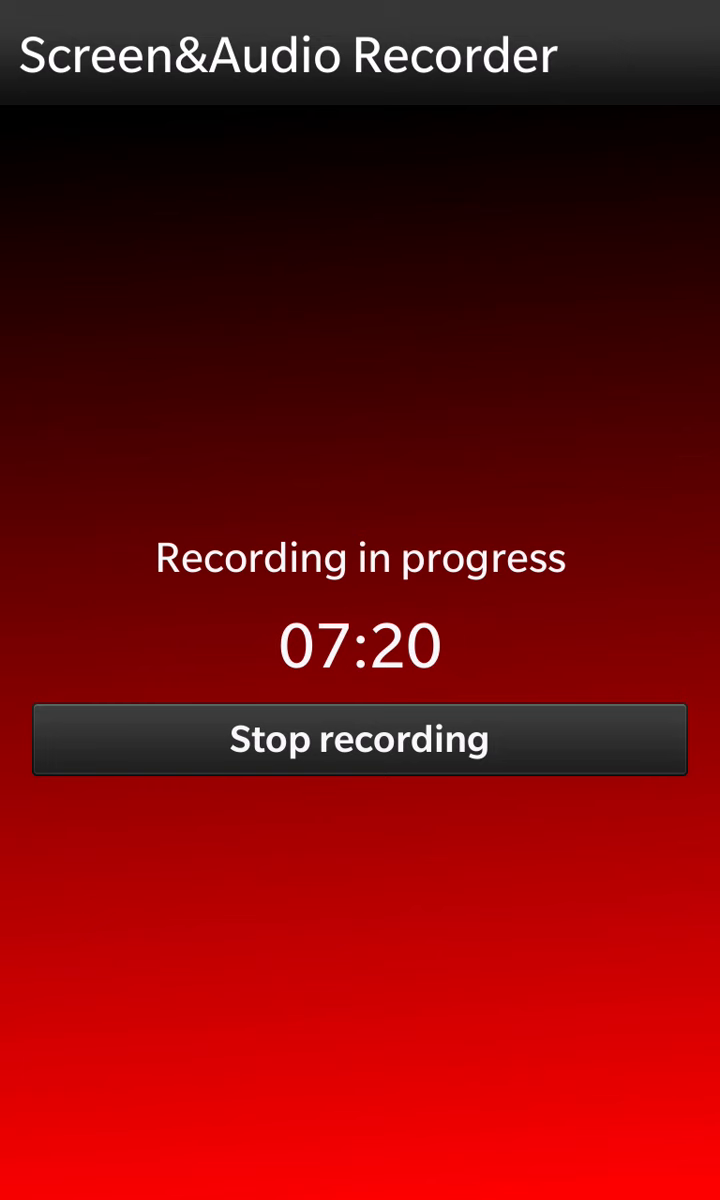